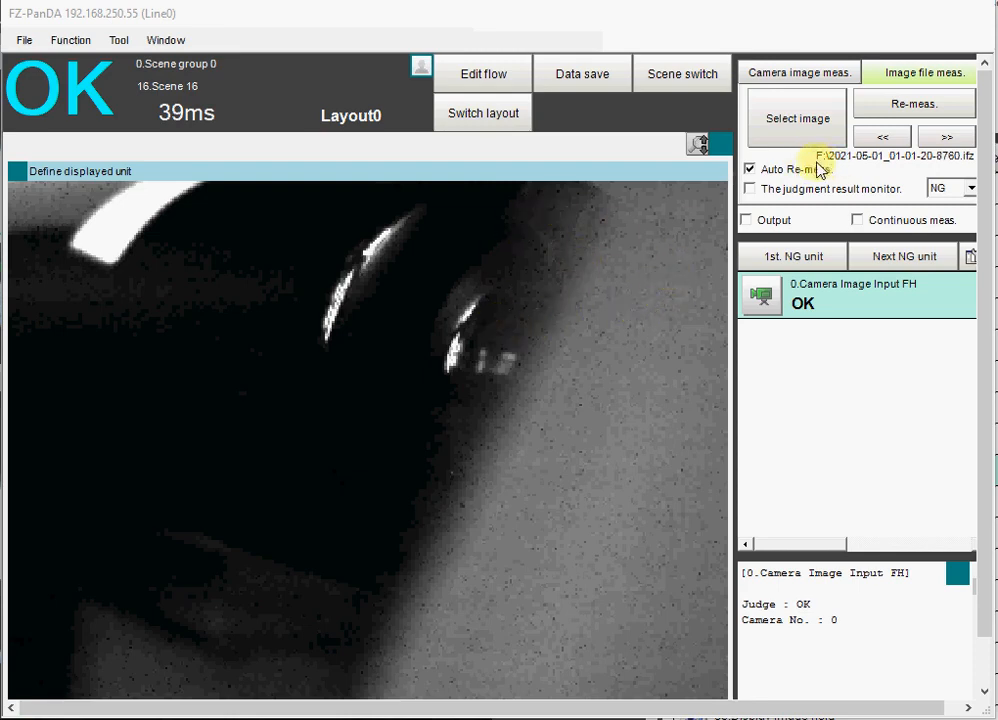
# - Load the image file 2021-05-01_01-01-20-8760.ifz from F:\ for image file measurement
pyautogui.click(814, 120)
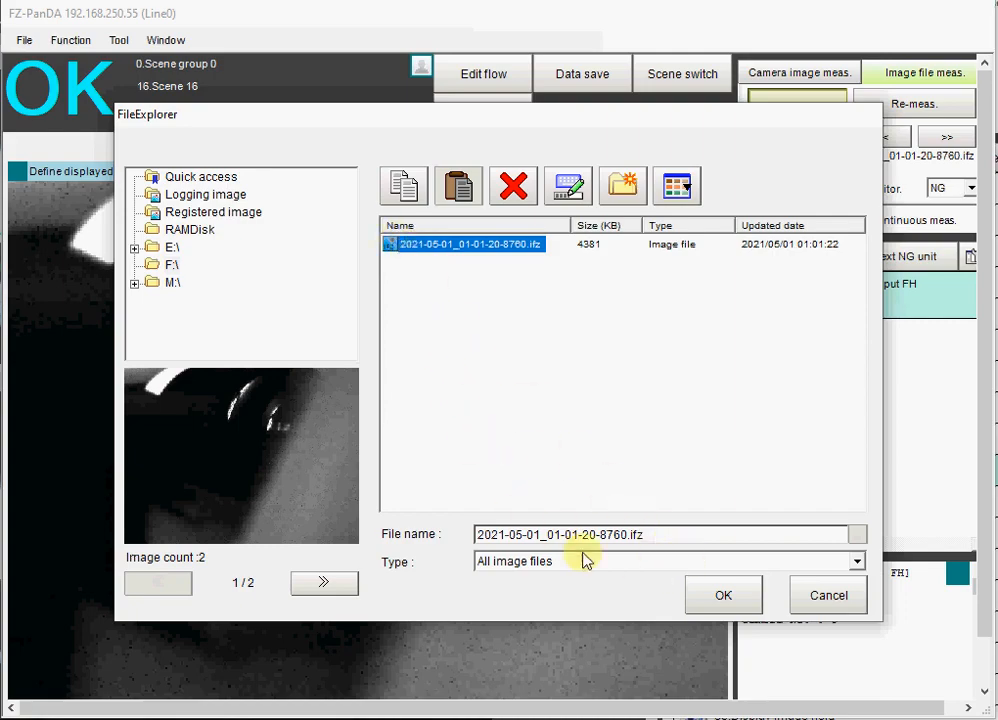
pyautogui.click(724, 597)
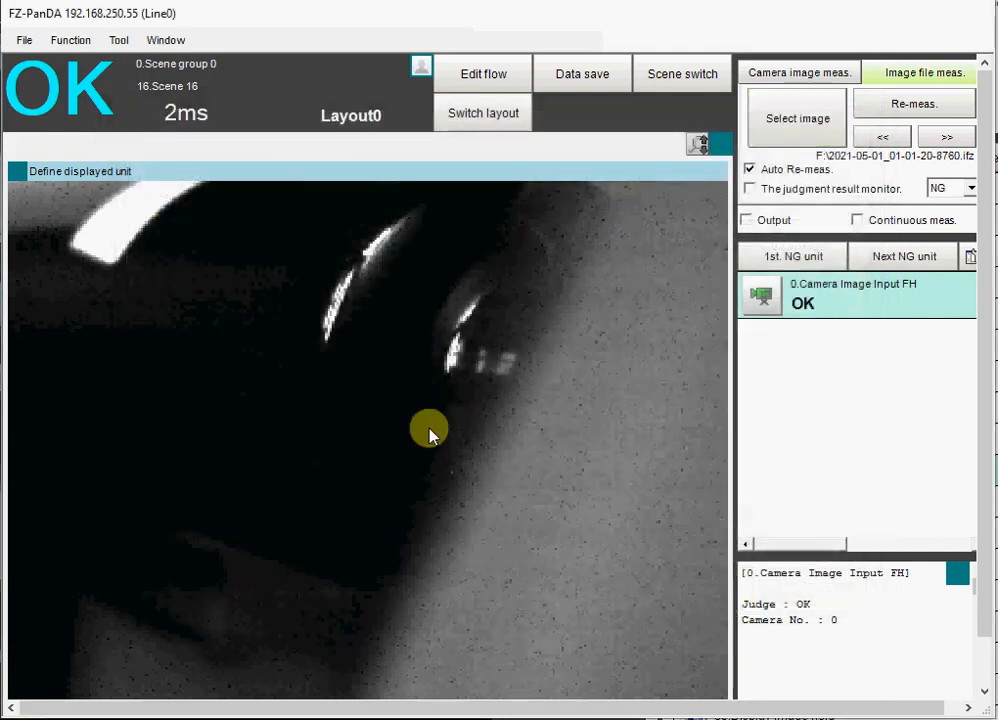
# - In the system logging settings, set image logging to All with Save to memory + file in folder F:\, and apply it
pyautogui.click(118, 45)
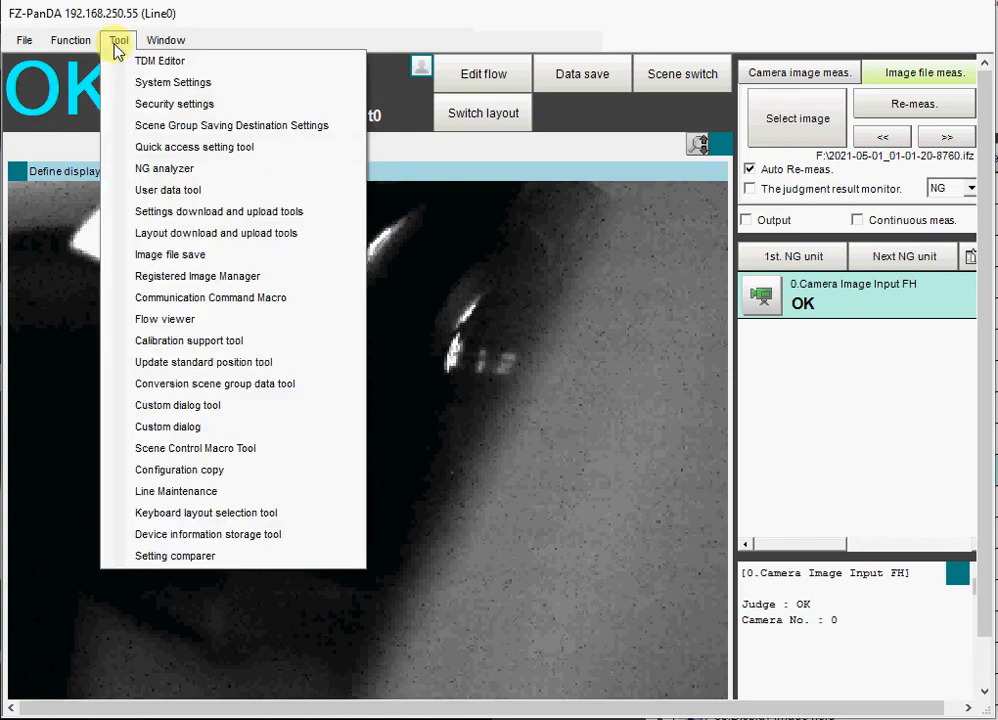
pyautogui.click(140, 84)
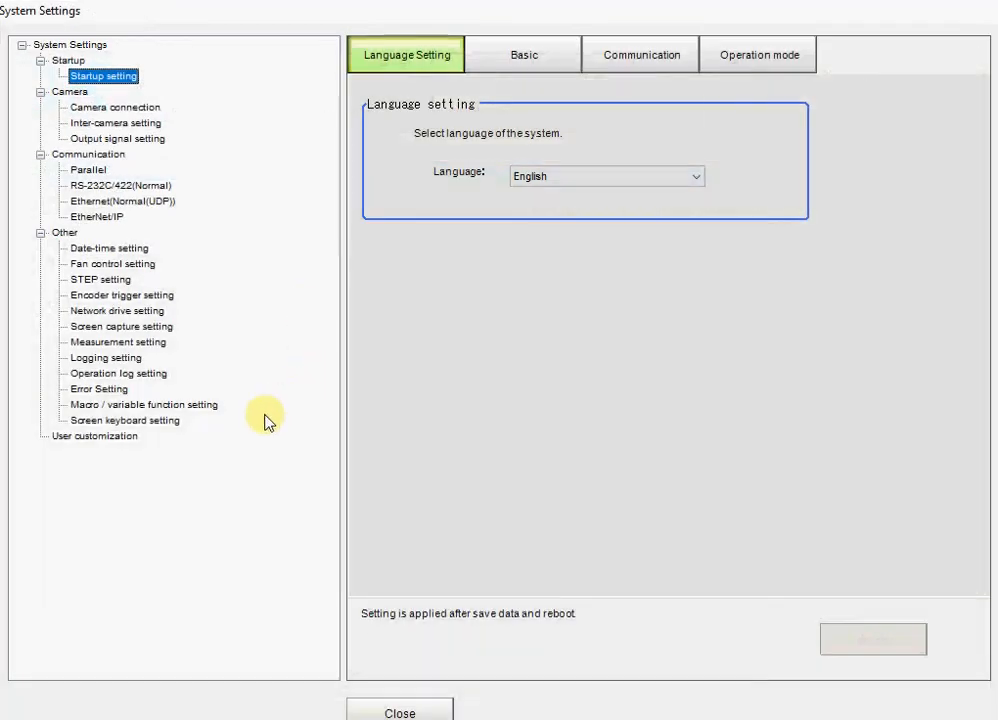
pyautogui.click(86, 359)
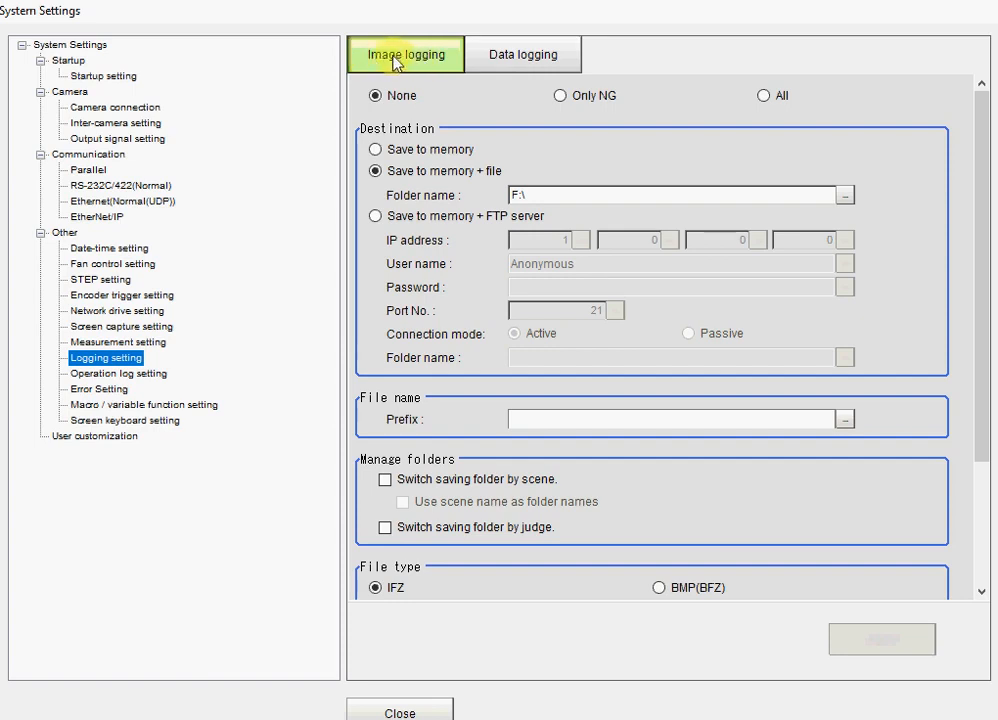
pyautogui.click(765, 96)
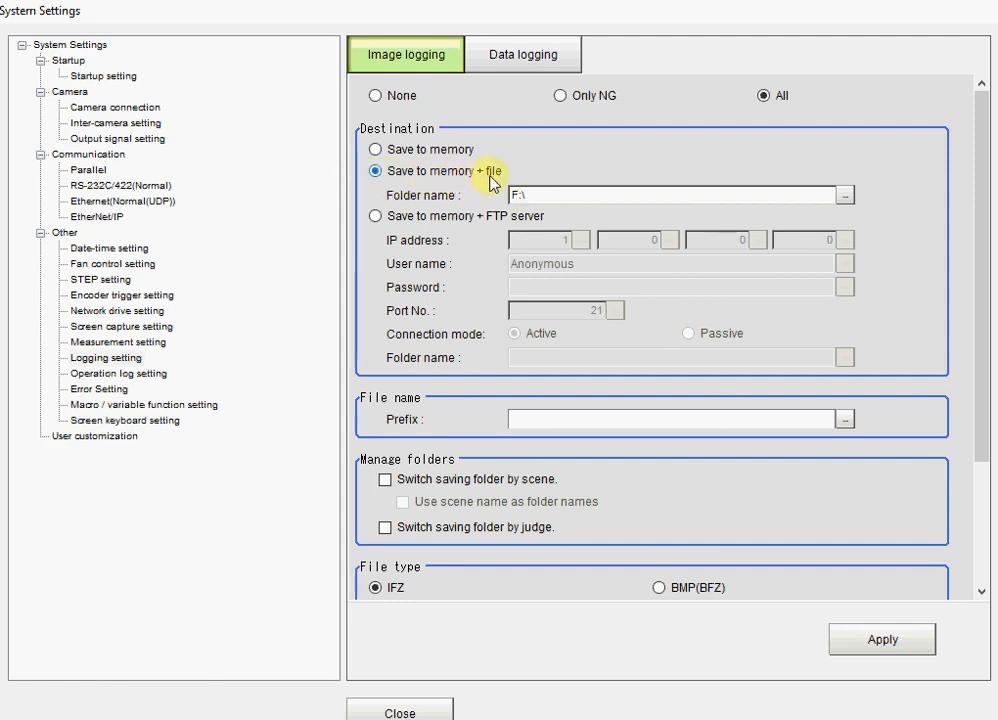
pyautogui.click(845, 195)
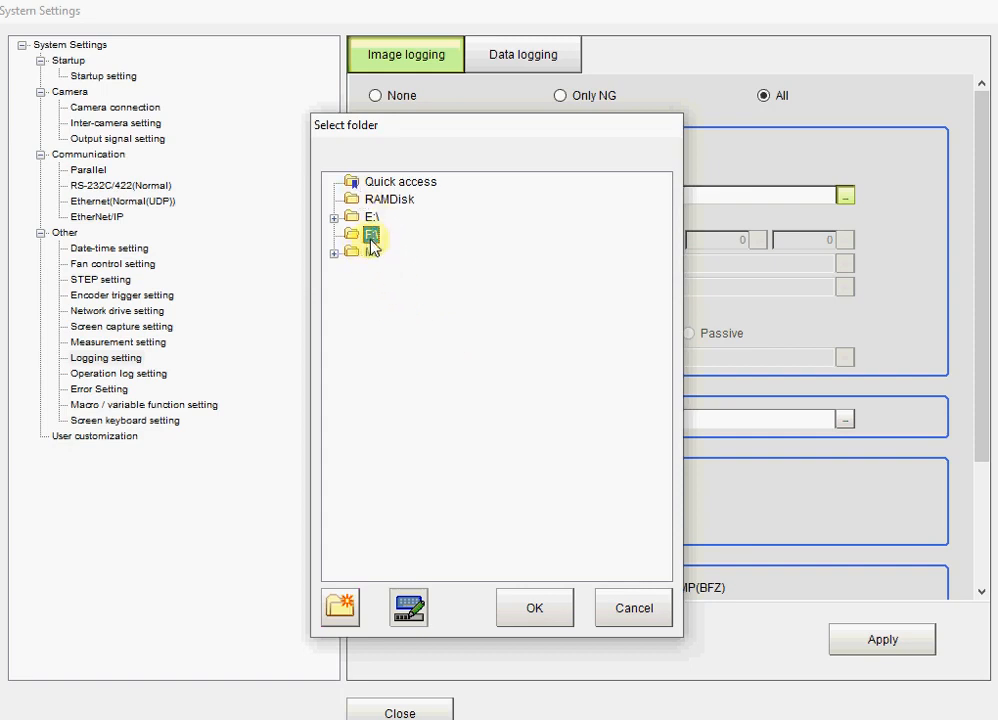
pyautogui.click(534, 606)
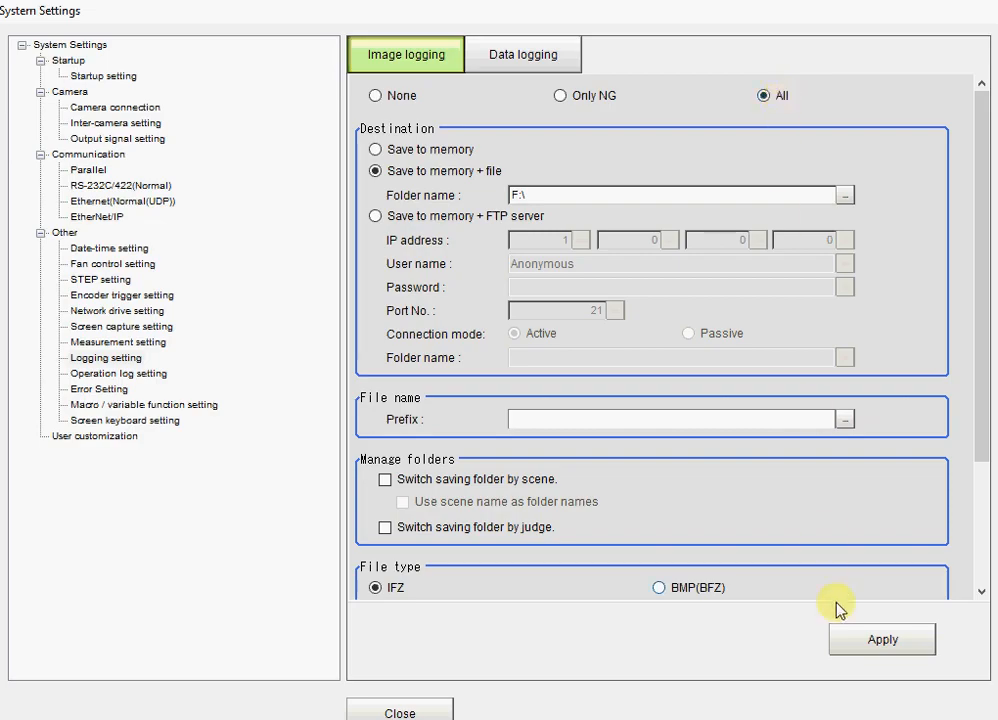
pyautogui.click(875, 637)
pyautogui.click(400, 713)
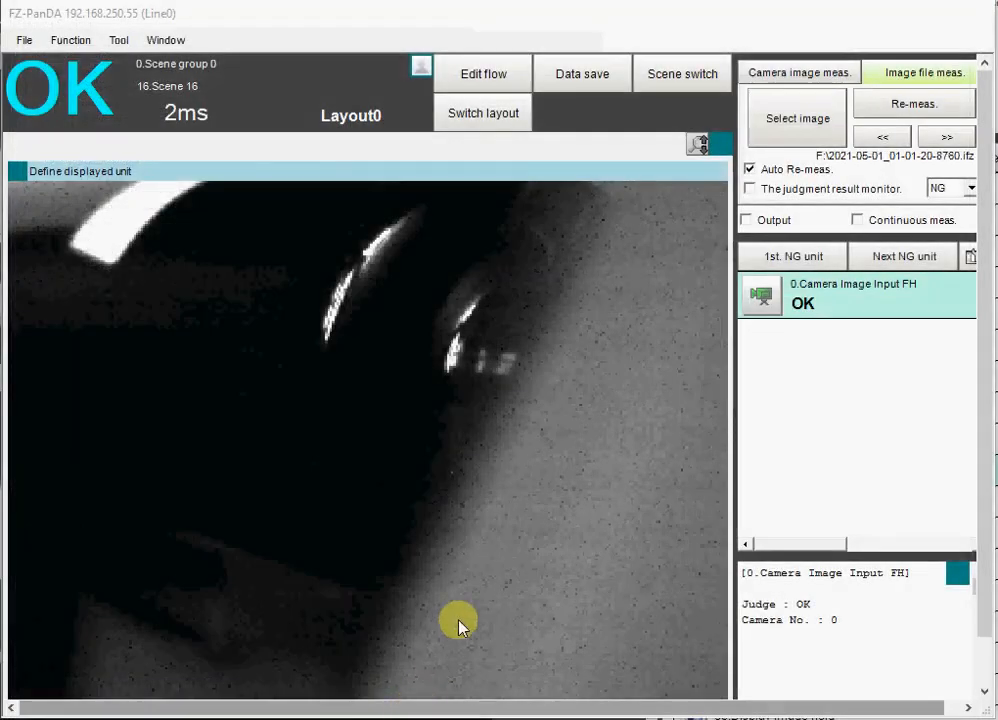
# - Run a camera image measurement and check the image files logged to F:\ without loading one
pyautogui.click(815, 74)
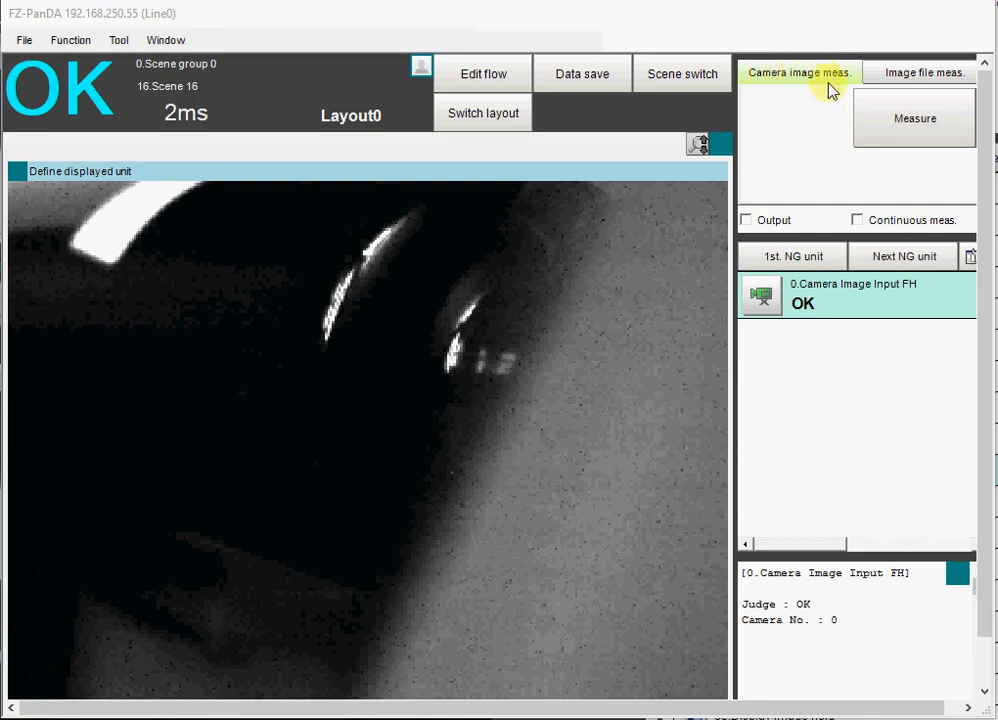
pyautogui.click(898, 130)
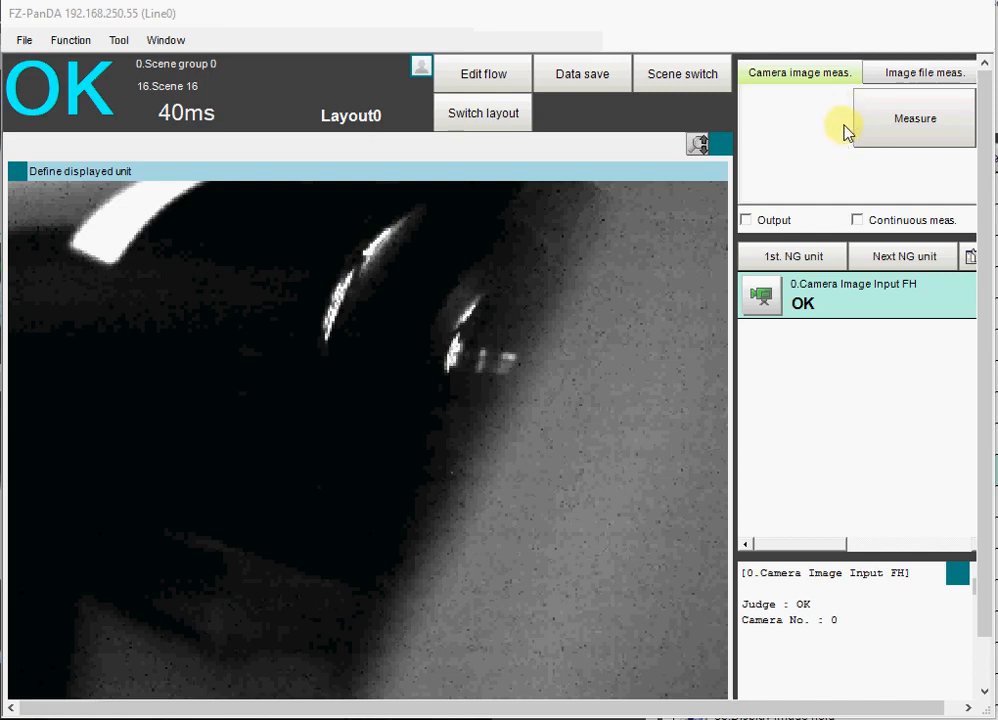
pyautogui.click(893, 78)
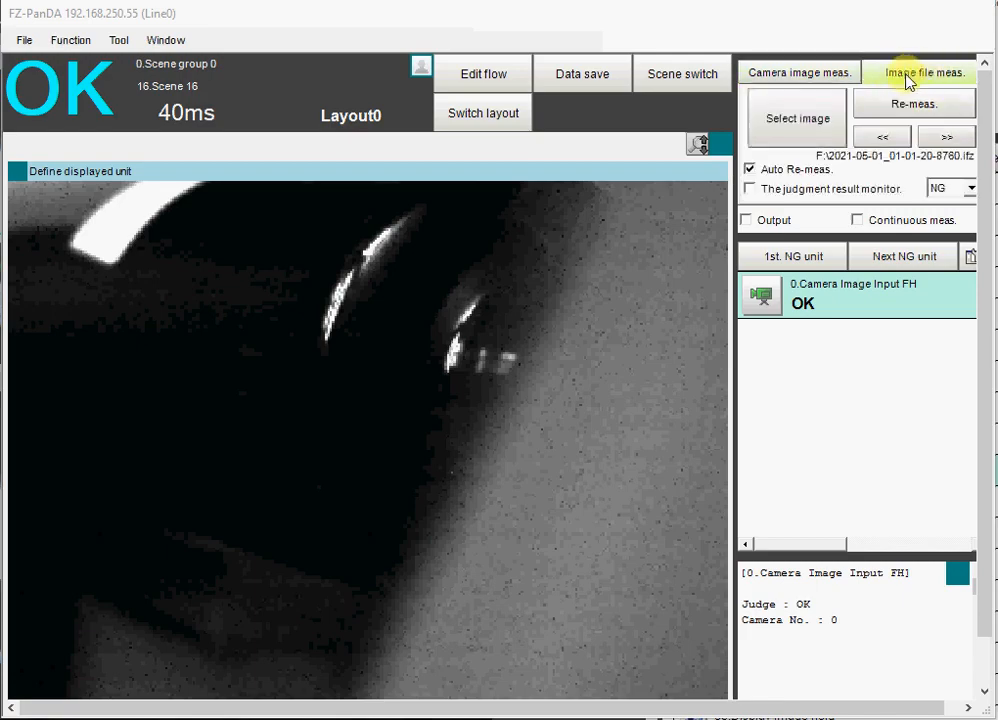
pyautogui.click(790, 138)
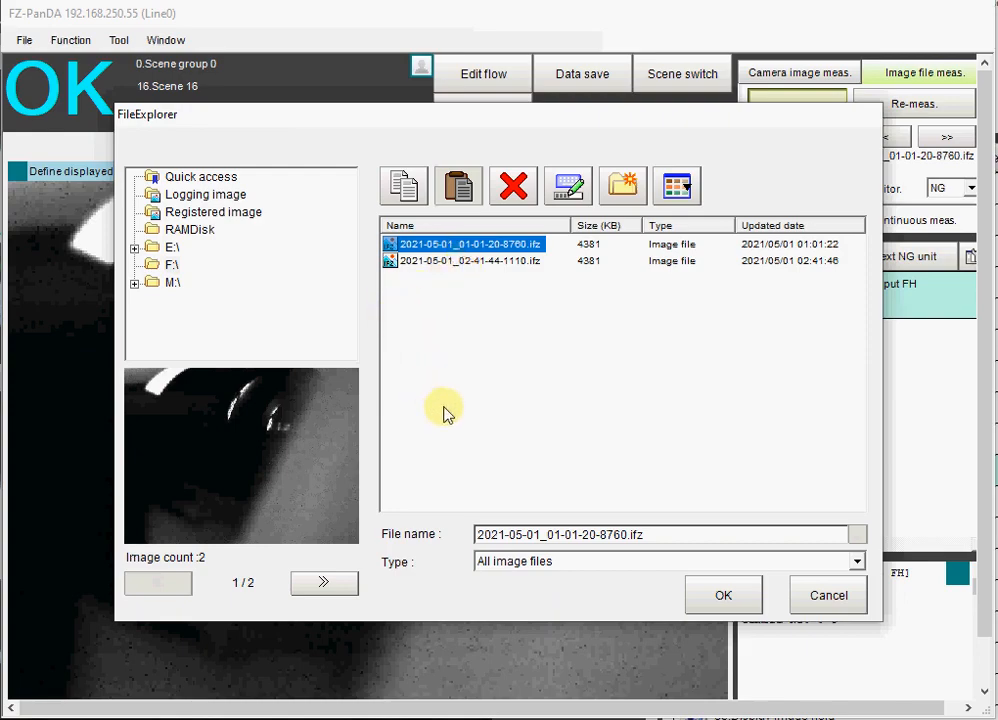
pyautogui.click(826, 597)
# - Set the system's image logging condition to None and apply the logging settings
pyautogui.click(118, 40)
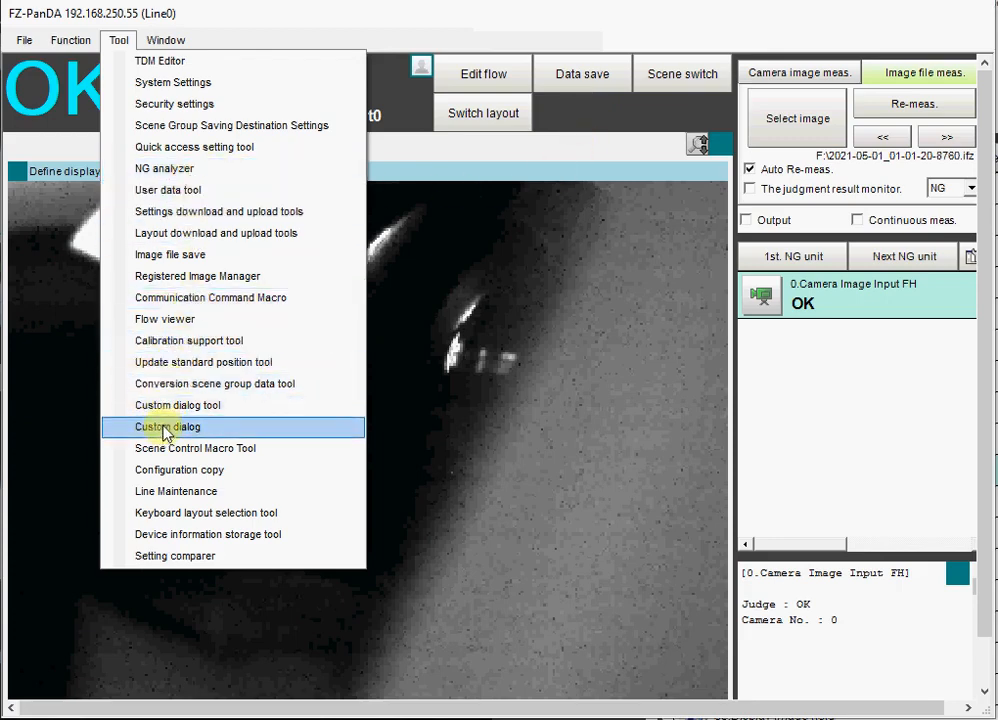
pyautogui.click(150, 88)
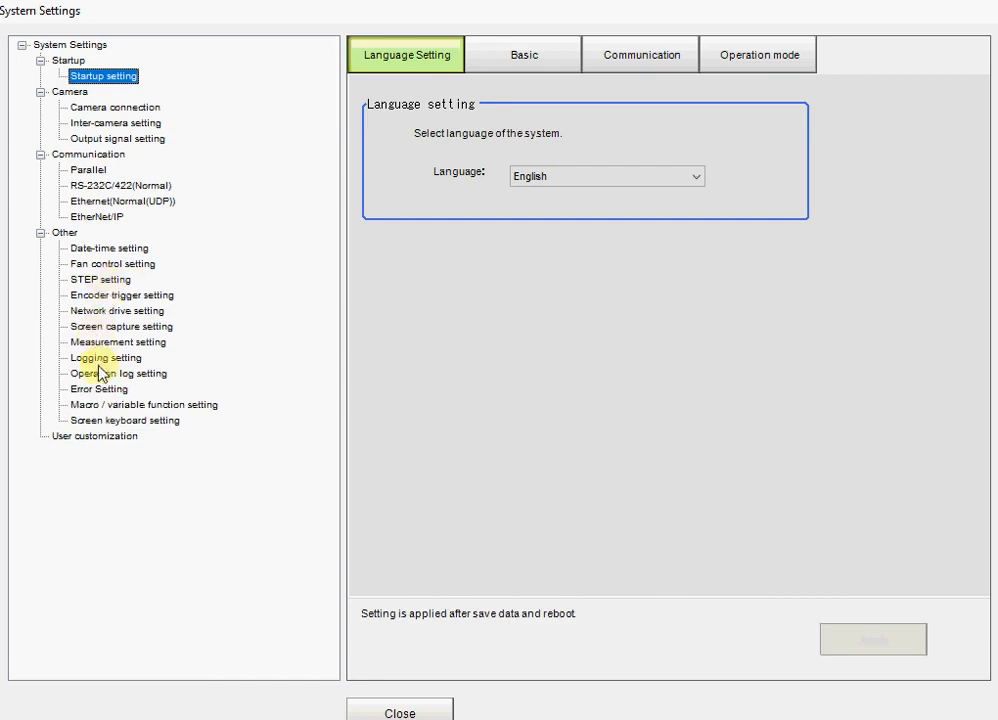
pyautogui.click(89, 362)
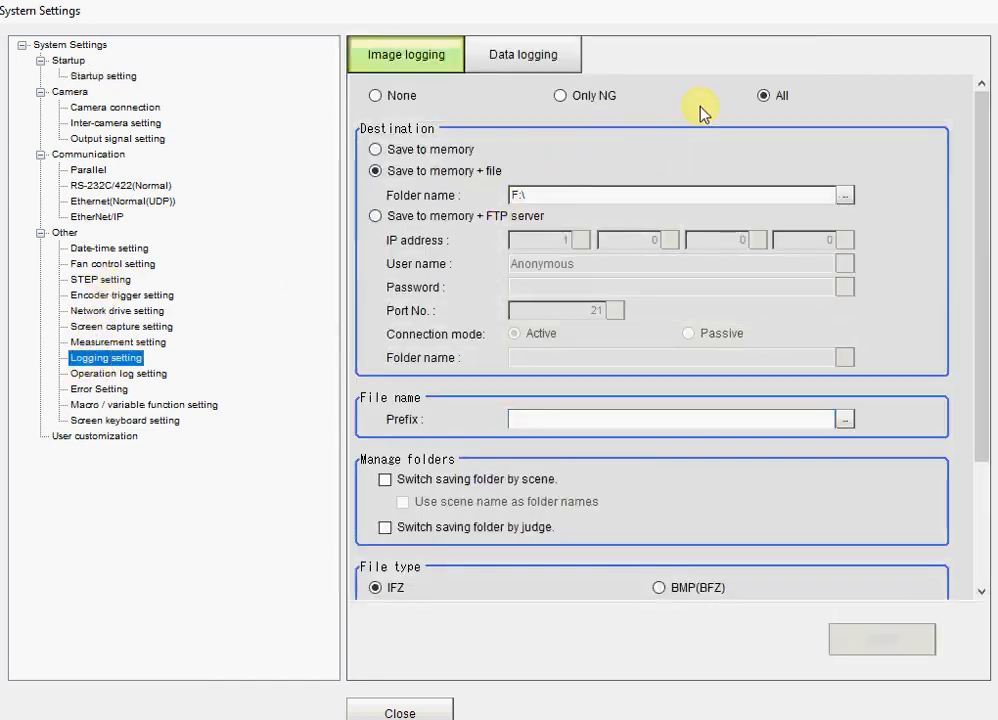
pyautogui.click(392, 100)
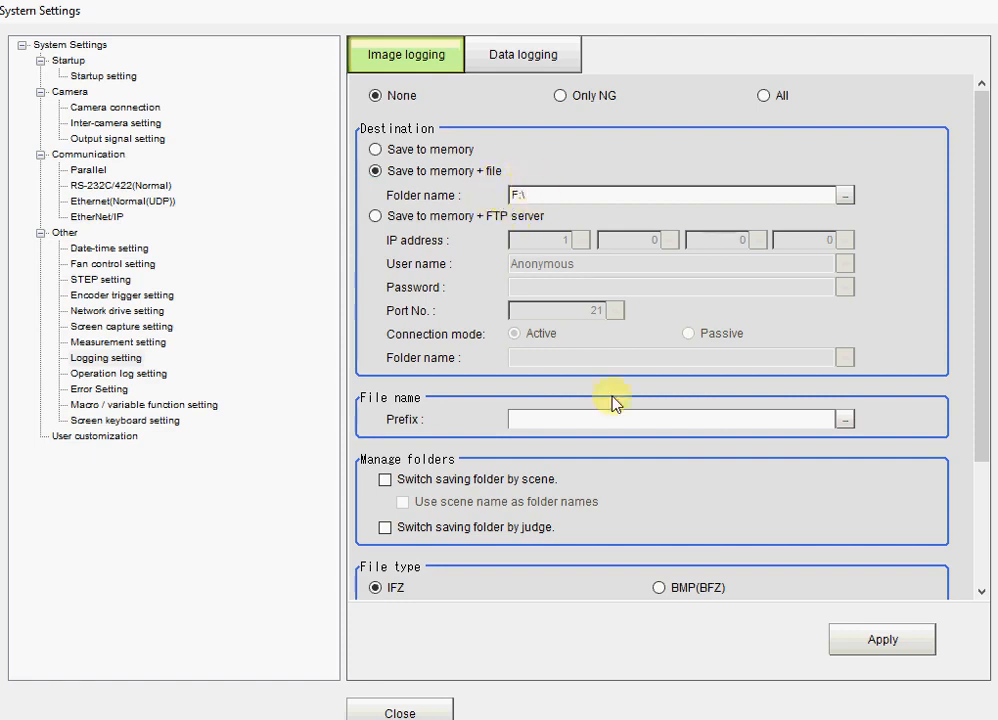
pyautogui.click(866, 655)
pyautogui.click(370, 709)
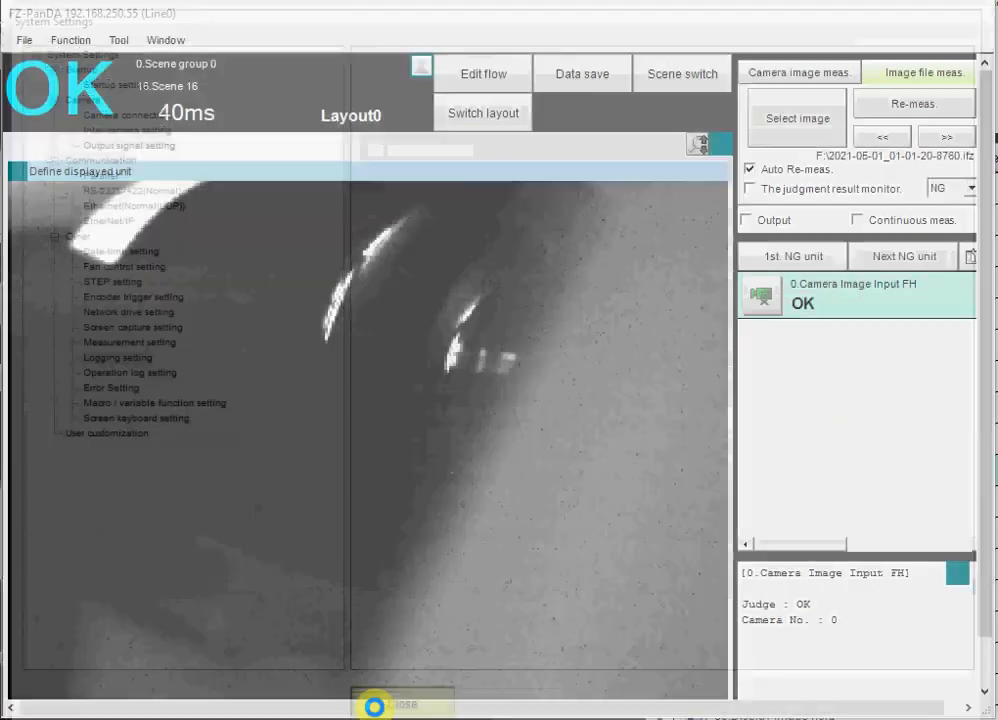
# - Add an Image Logging unit from Support measurement to the scene flow after Camera Image Input FH
pyautogui.click(478, 85)
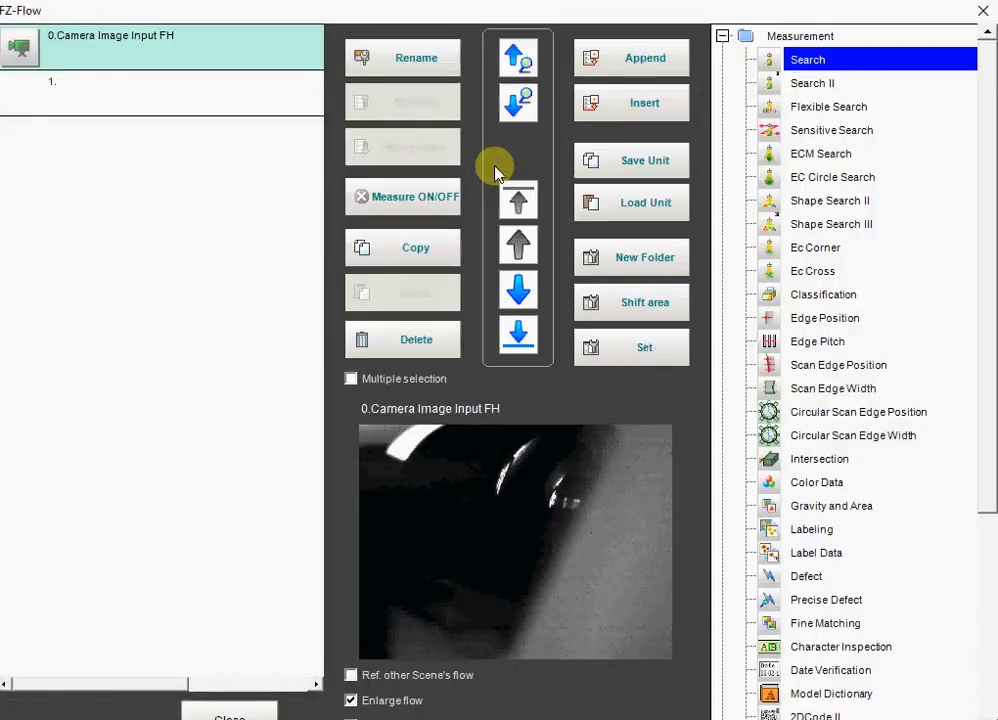
pyautogui.click(722, 37)
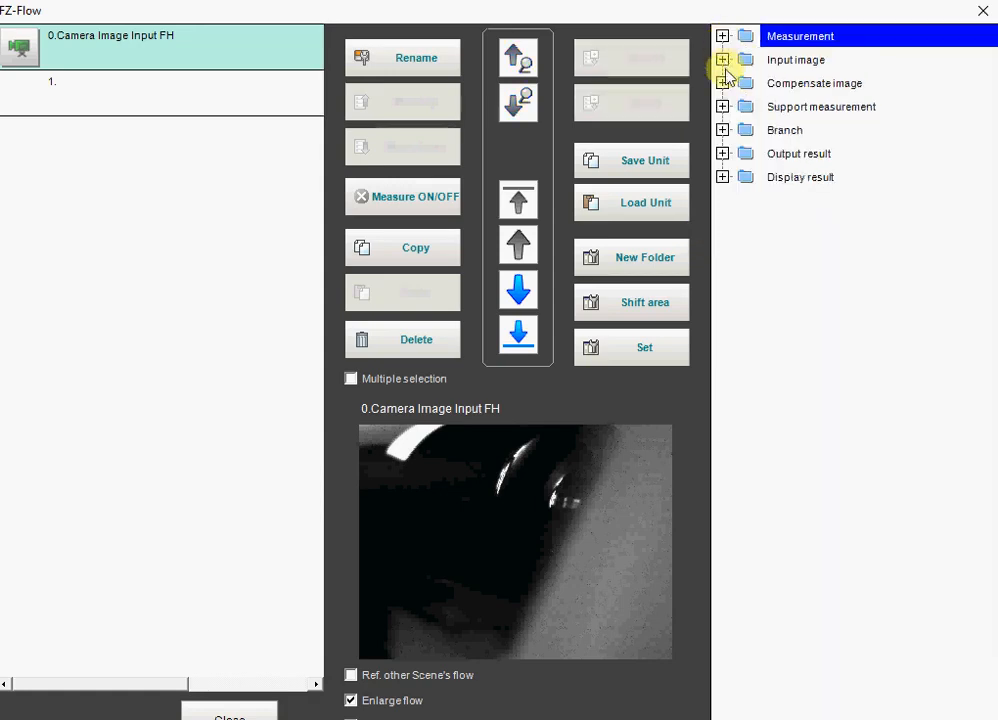
pyautogui.click(722, 106)
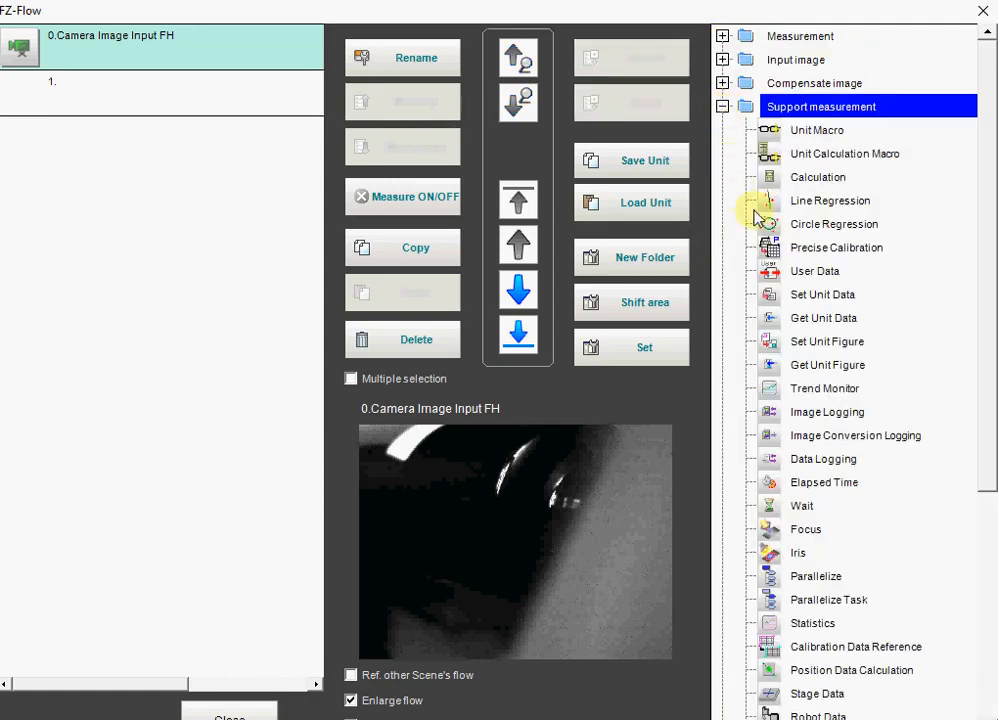
pyautogui.click(774, 412)
pyautogui.click(18, 88)
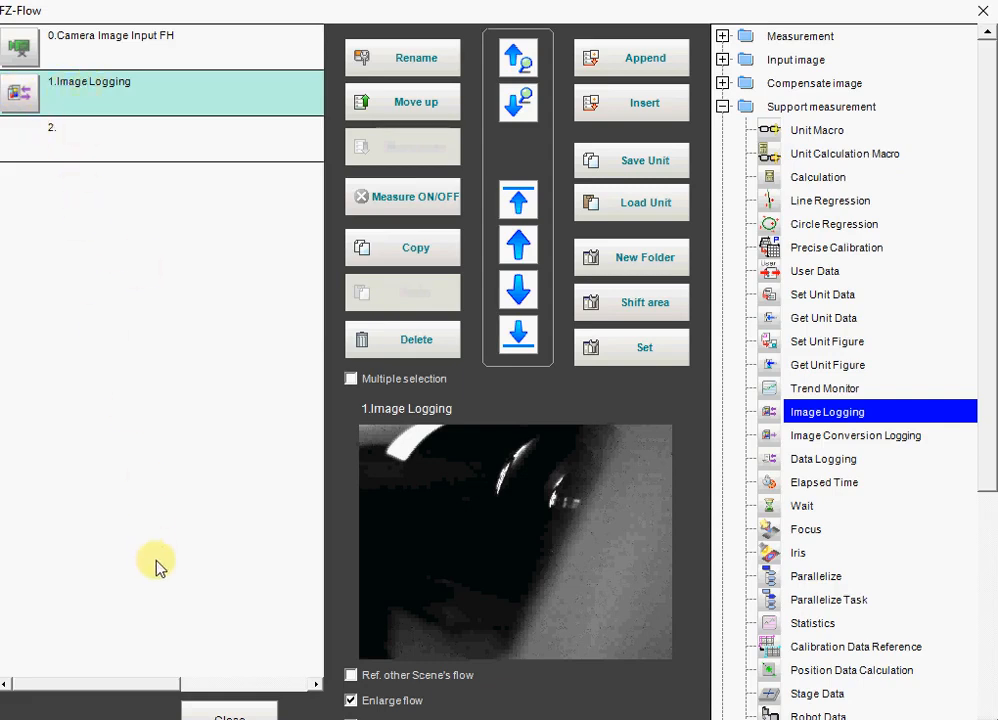
pyautogui.click(224, 712)
# - Set the file prefix to Bizz in the Image Logging unit's destination settings and save the unit
pyautogui.click(757, 401)
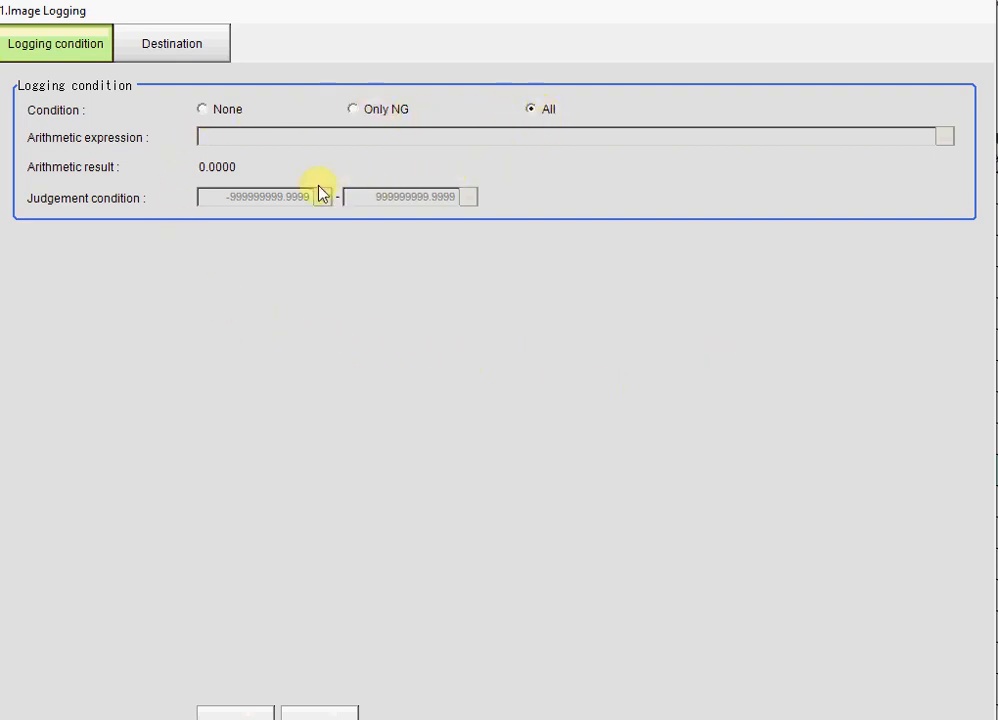
pyautogui.click(197, 50)
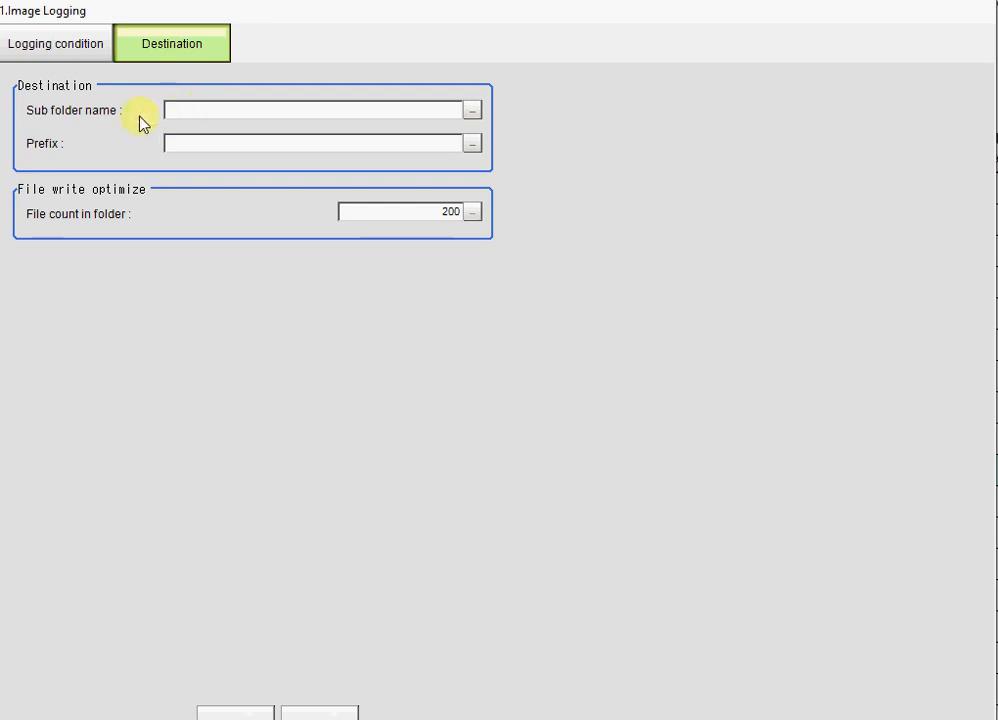
pyautogui.click(175, 111)
pyautogui.click(472, 144)
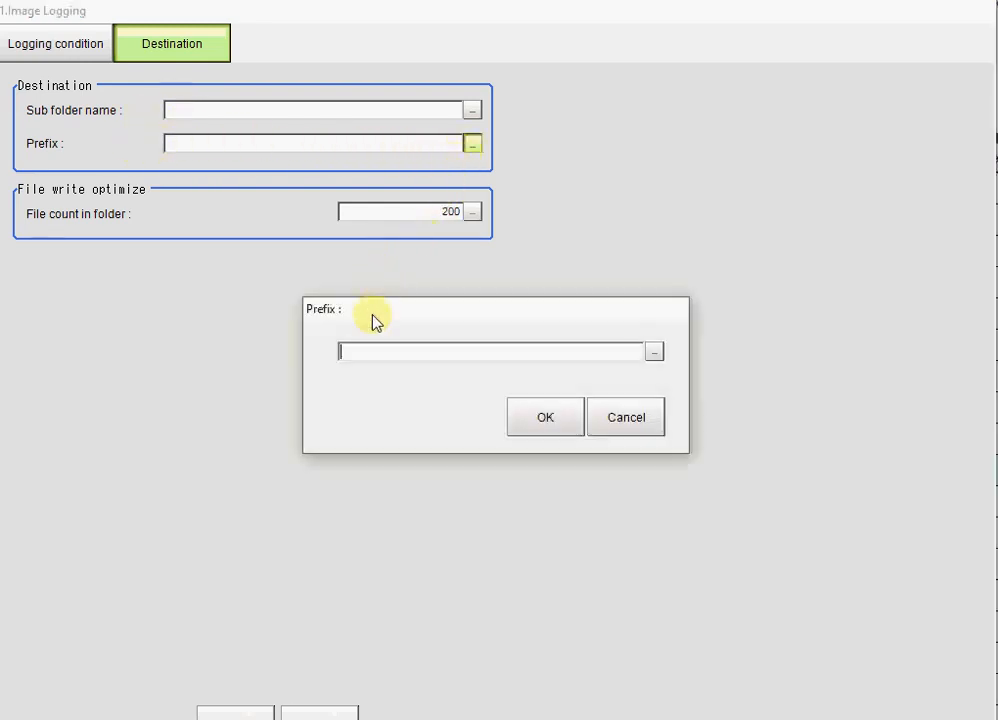
pyautogui.write('Bizz')
pyautogui.click(546, 424)
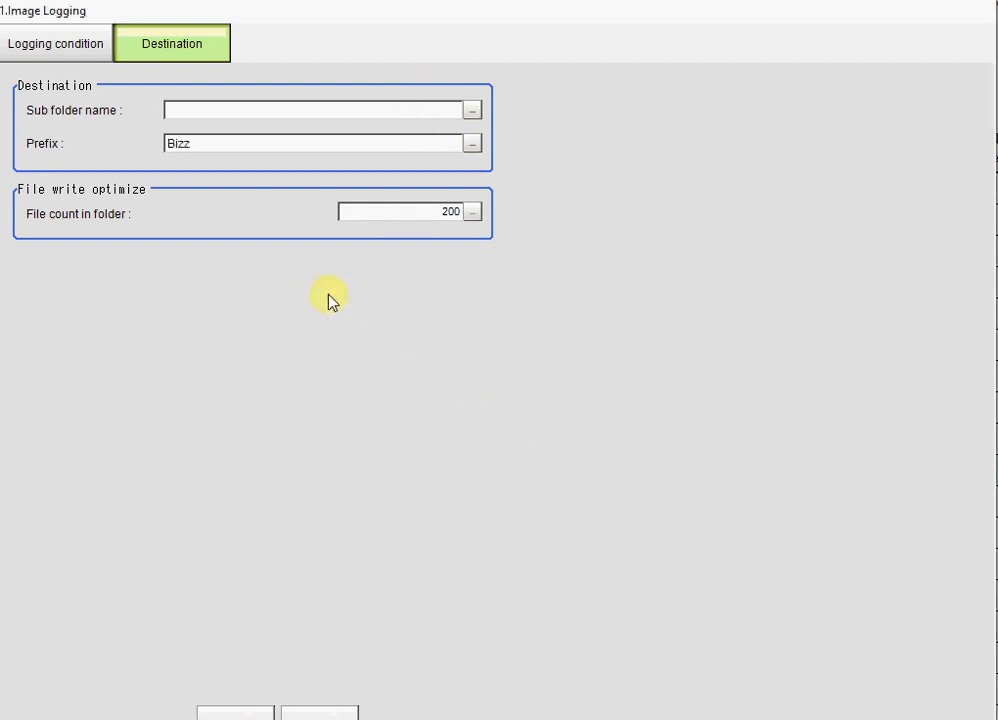
pyautogui.click(213, 715)
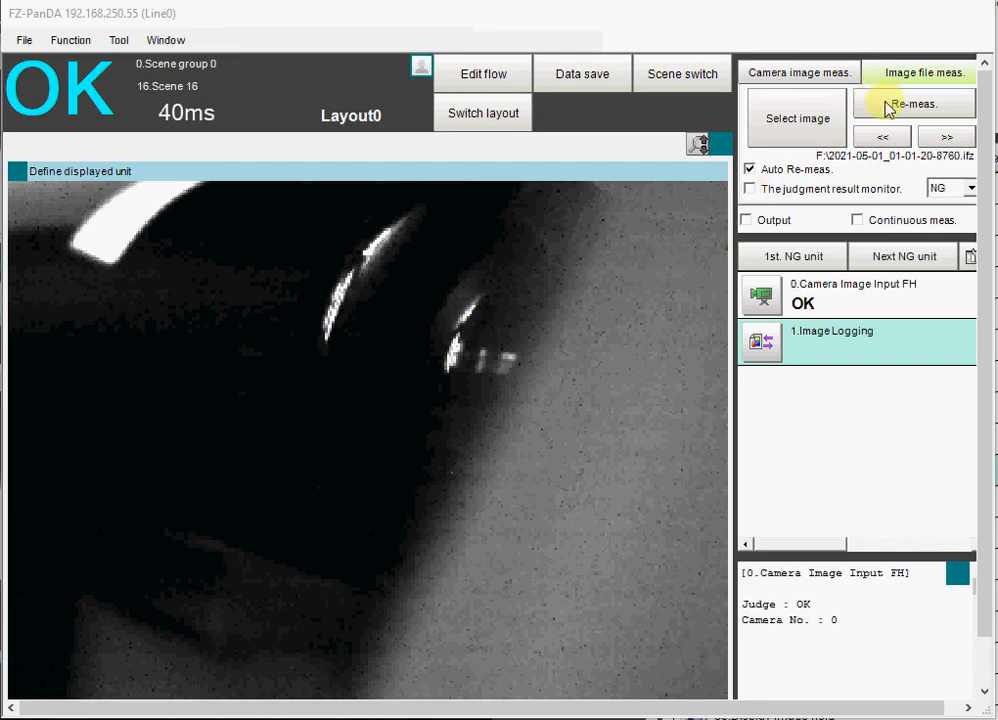
# - Run a camera measurement with the Image Logging unit and check the image saved in the new dated folder on F:\
pyautogui.click(828, 74)
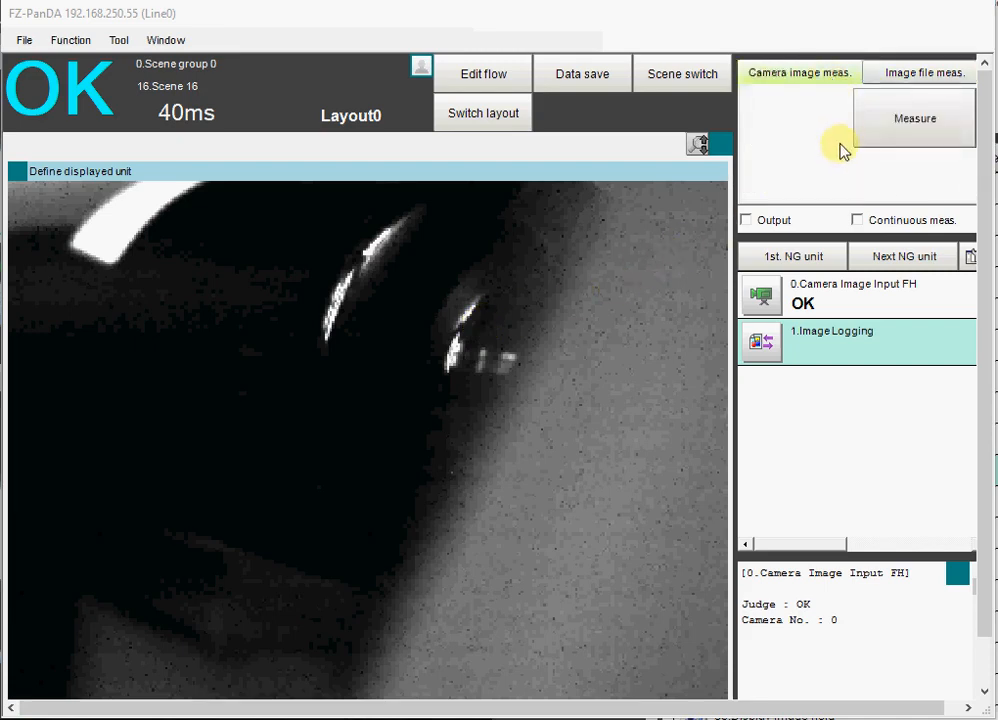
pyautogui.click(905, 127)
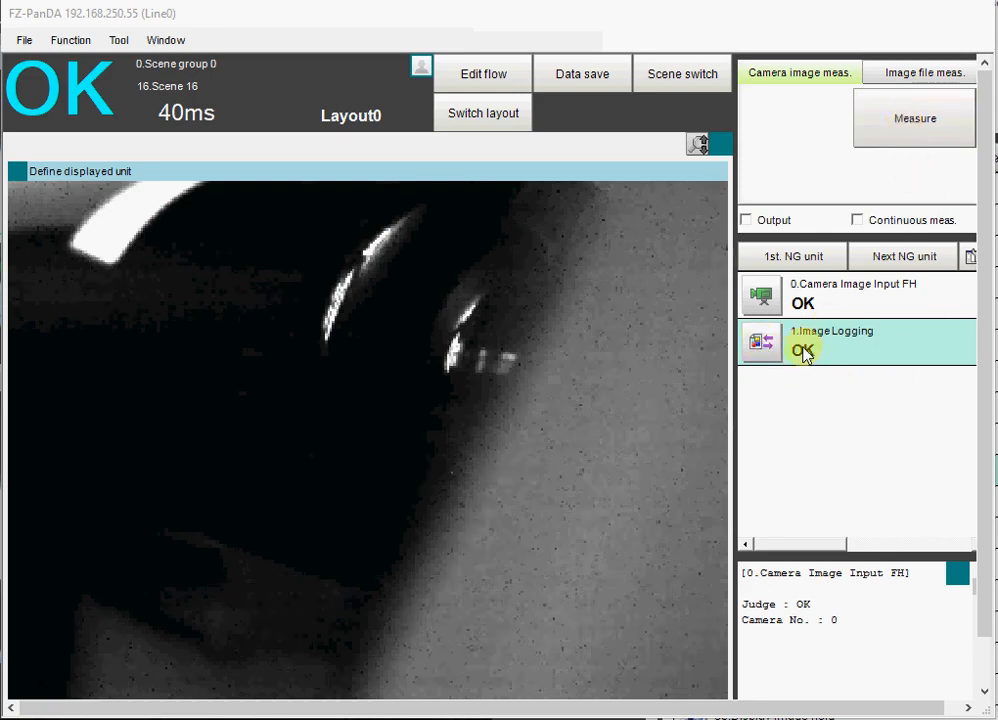
pyautogui.click(903, 76)
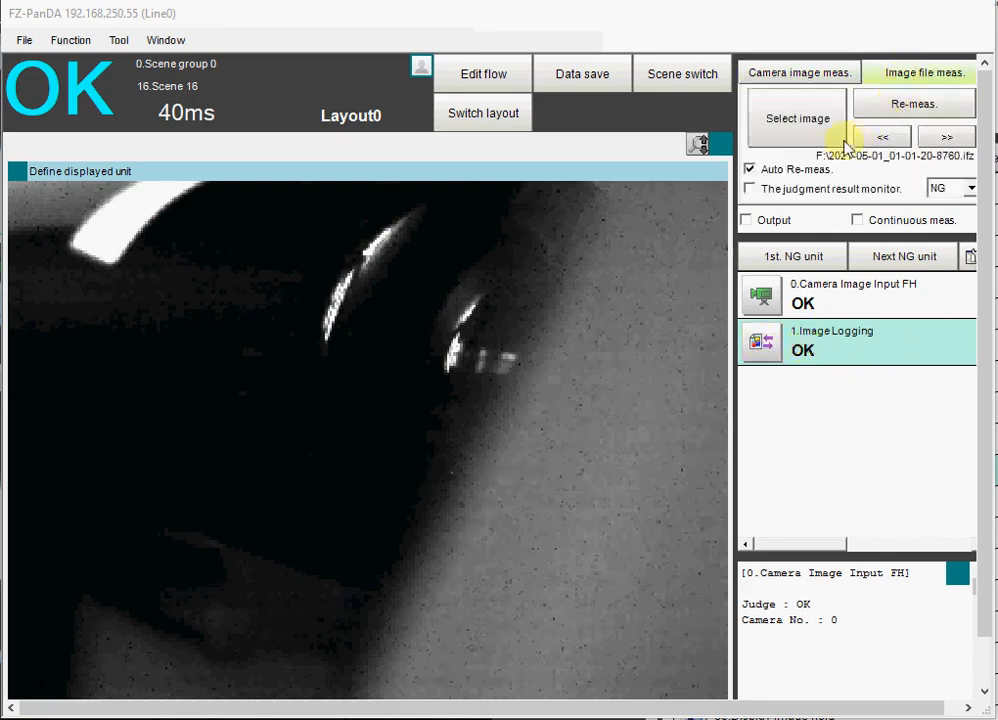
pyautogui.click(775, 120)
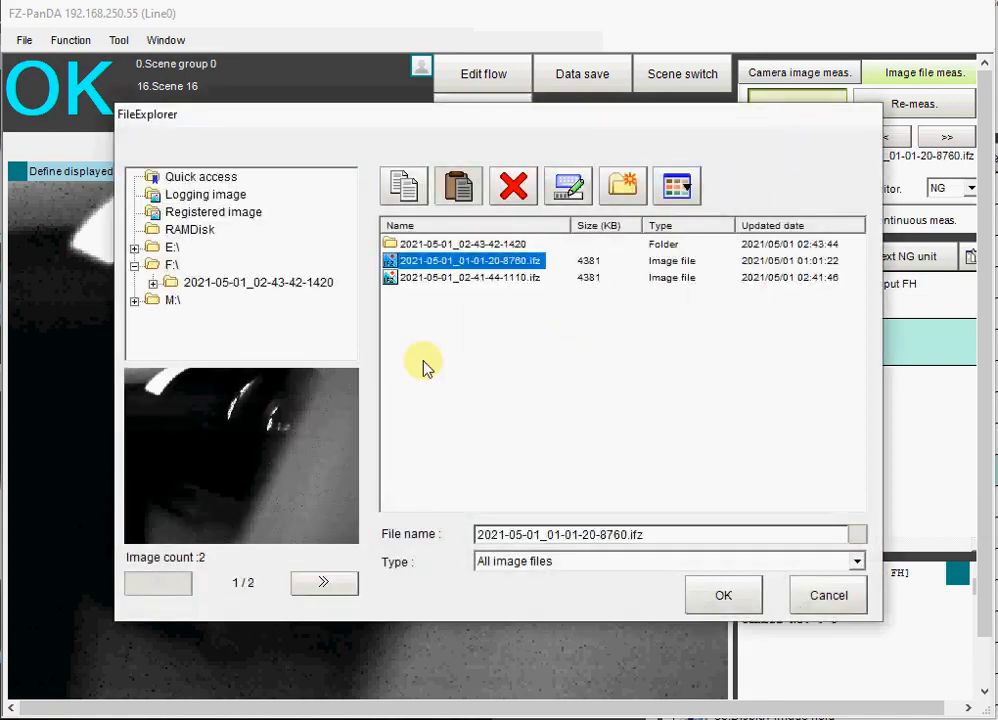
pyautogui.doubleClick(418, 246)
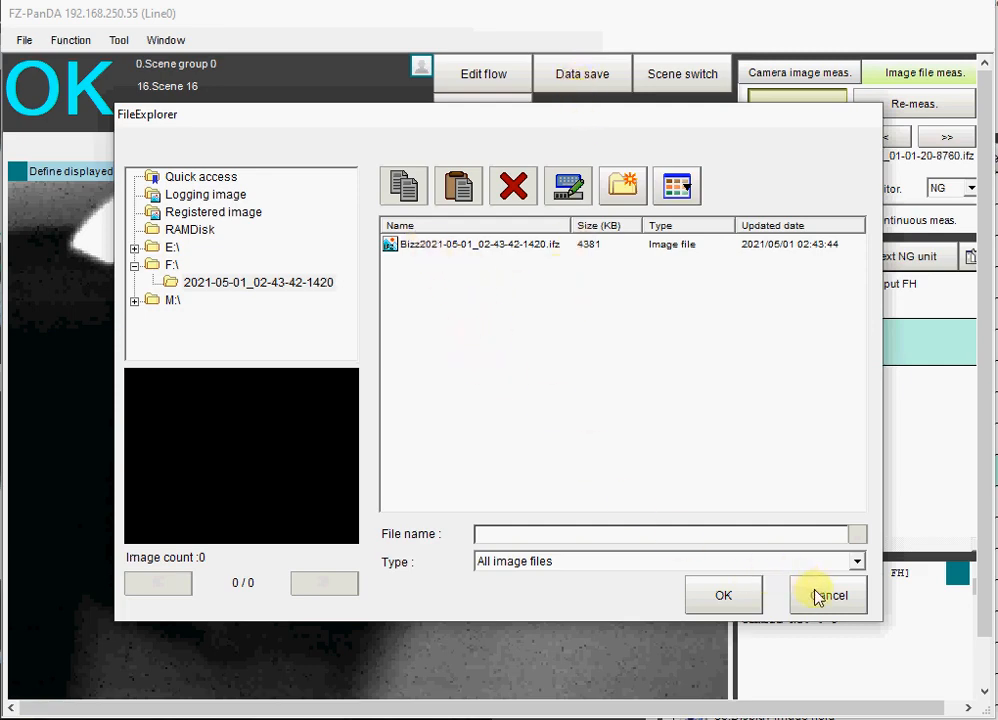
pyautogui.click(716, 600)
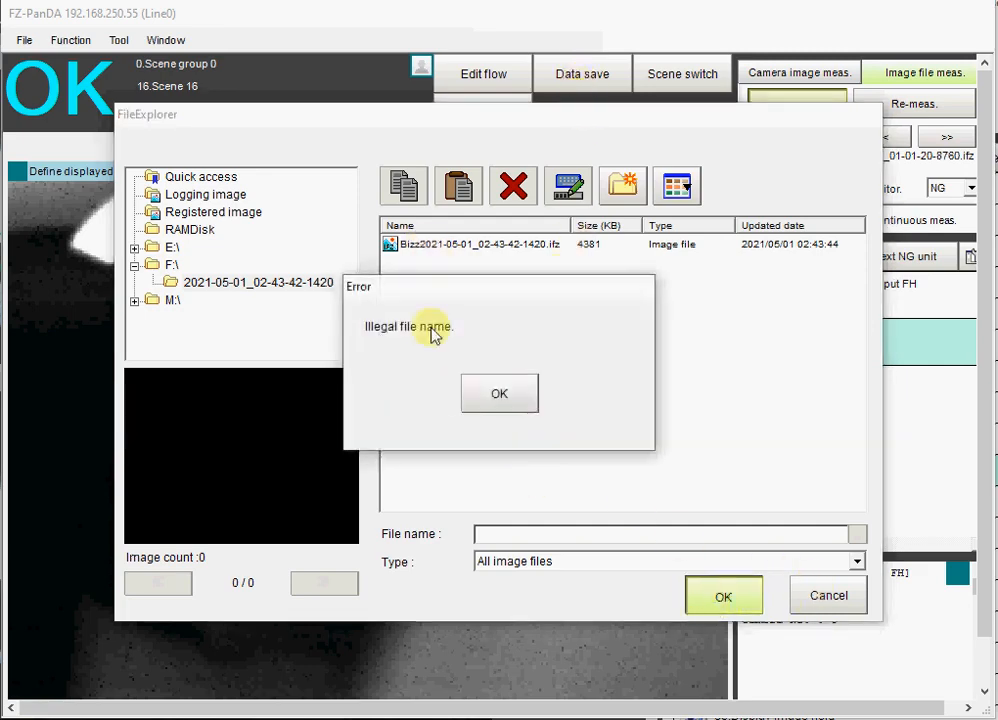
pyautogui.click(486, 393)
pyautogui.click(818, 592)
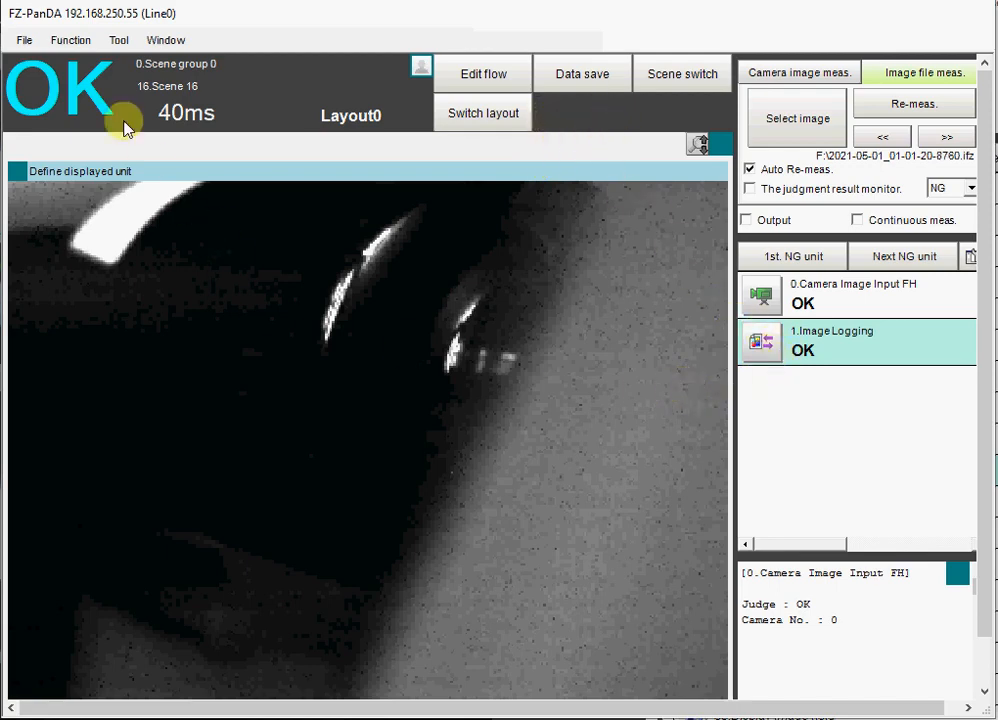
# - Add an Integer scene variable named ImageLOG to Scene 16
pyautogui.click(118, 40)
pyautogui.click(138, 63)
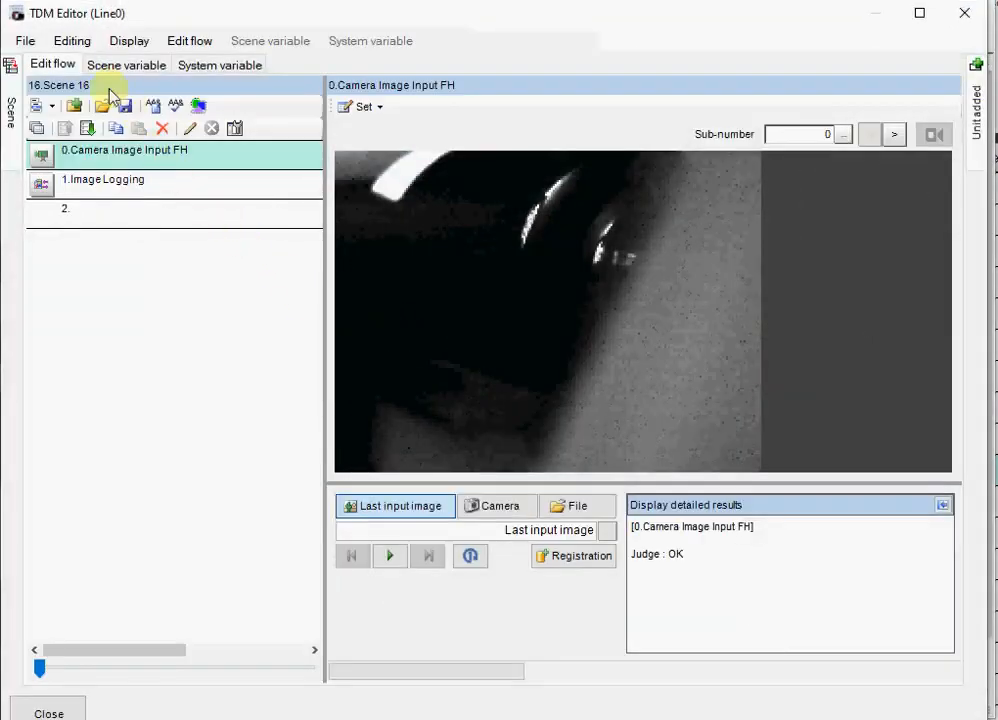
pyautogui.click(118, 66)
pyautogui.click(96, 106)
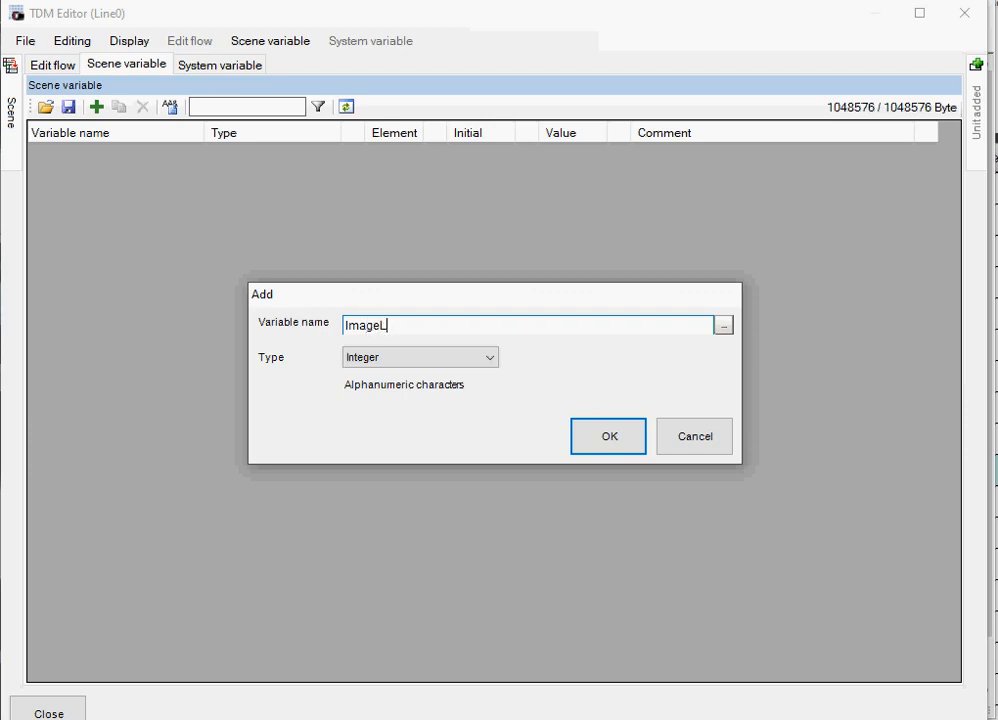
pyautogui.click(584, 441)
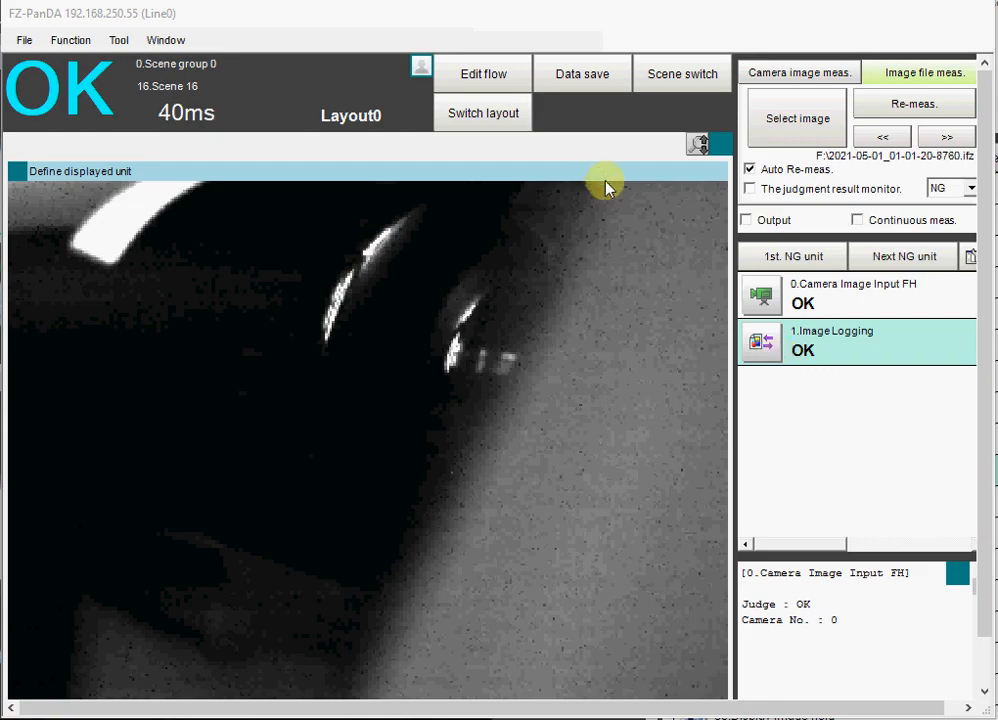
# - Set the Image Logging unit's condition to Only NG, with the scene variable SC.IMAGELOG& as its arithmetic expression
pyautogui.click(759, 342)
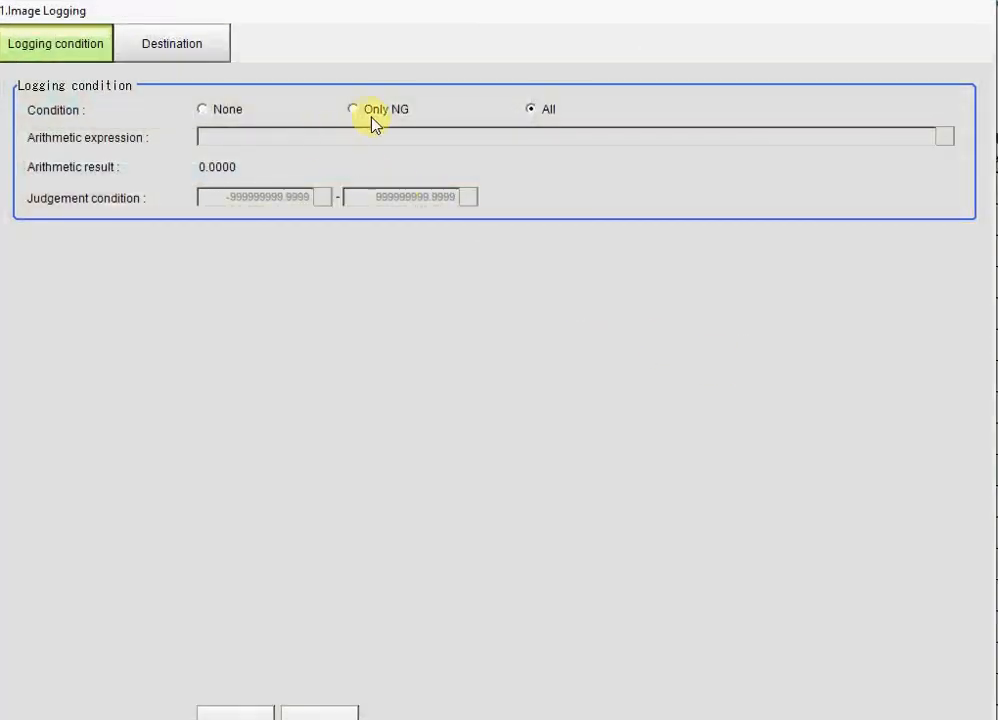
pyautogui.click(353, 110)
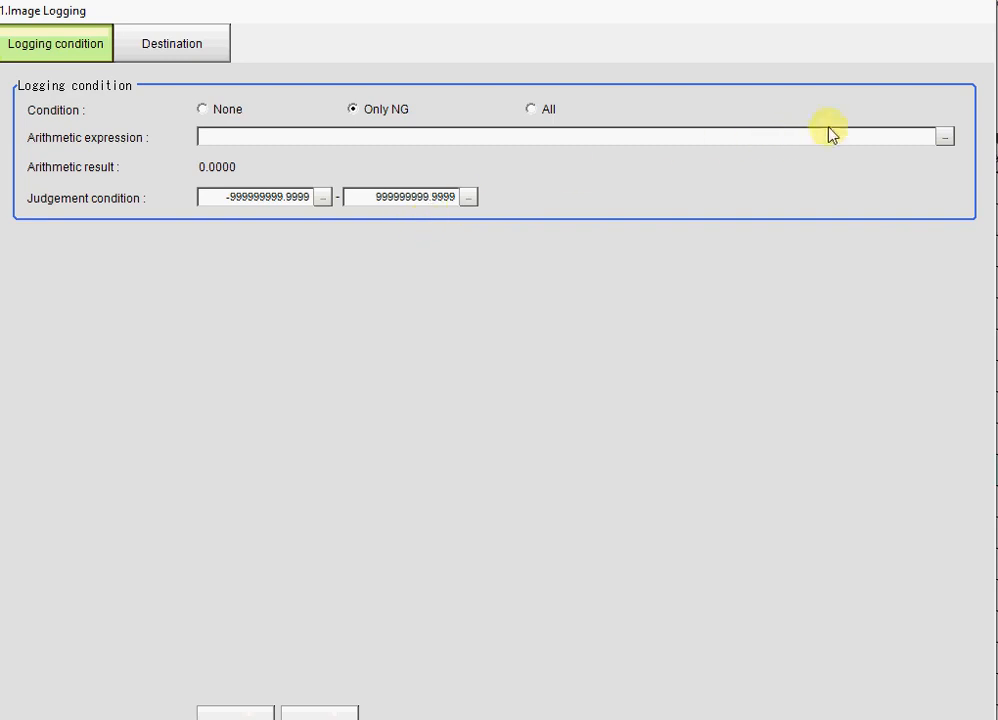
pyautogui.click(945, 138)
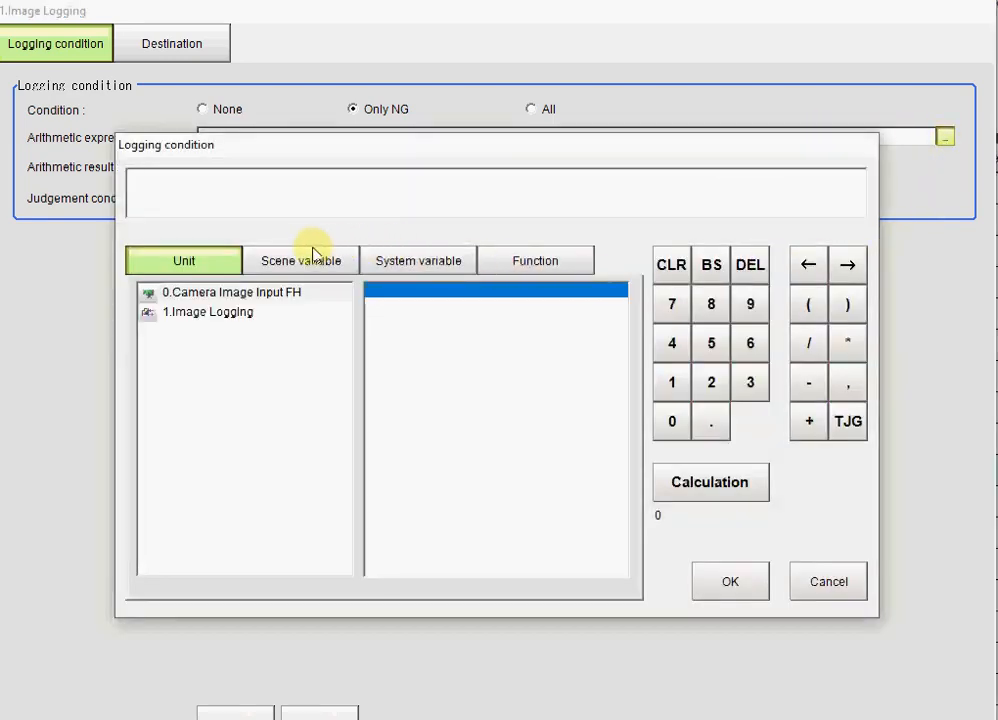
pyautogui.click(310, 259)
pyautogui.doubleClick(194, 318)
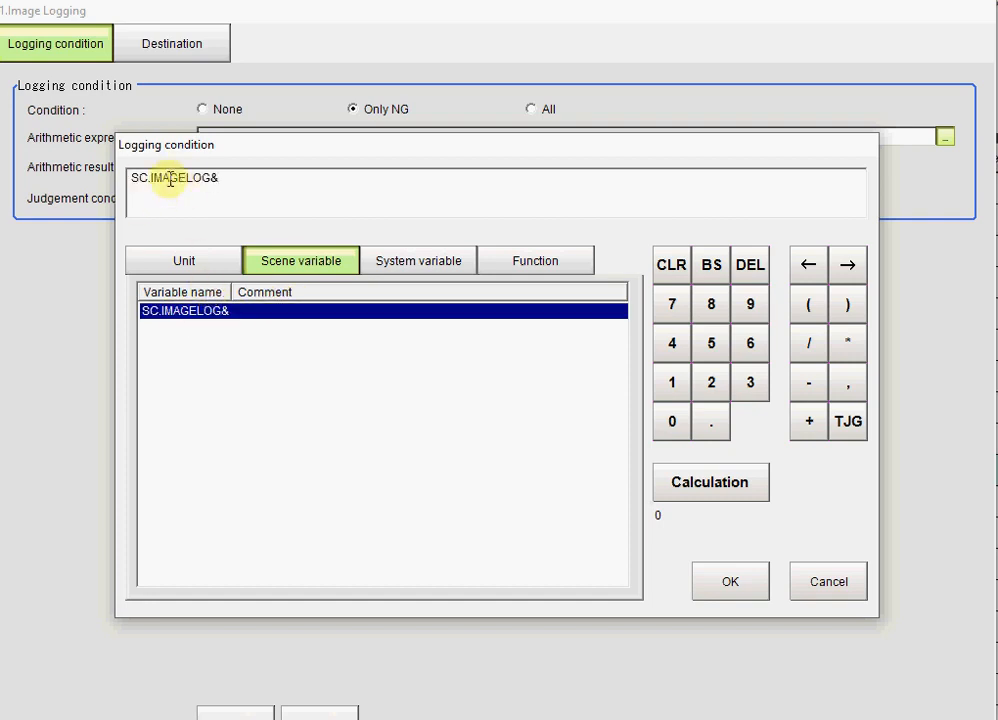
pyautogui.click(750, 598)
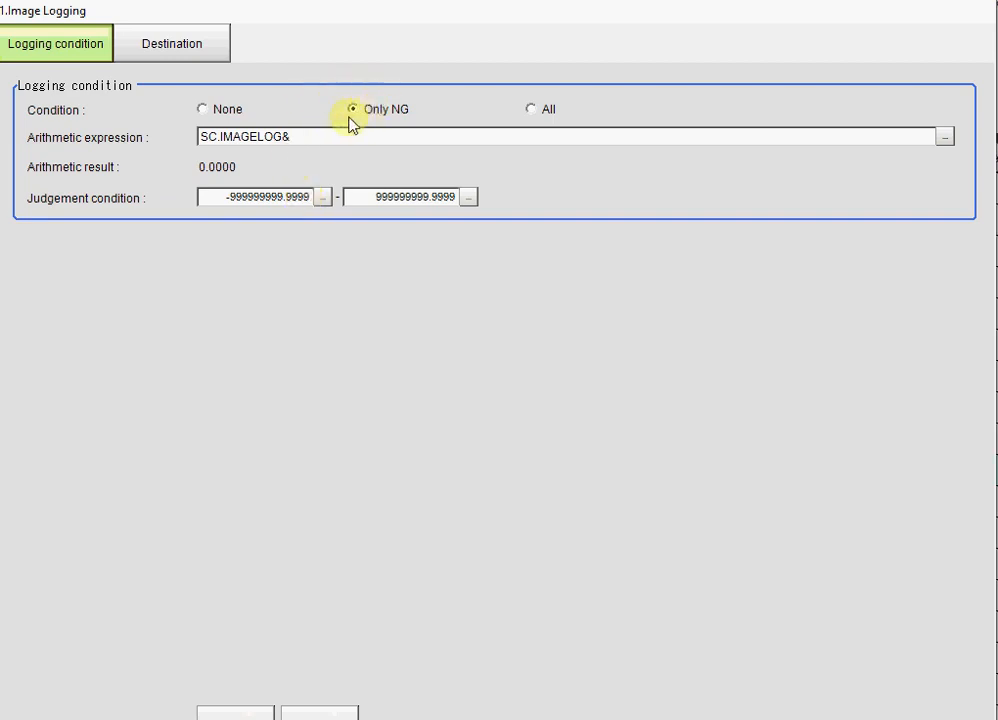
# - Set both the lower and upper judgement condition limits to 0 and save the Image Logging unit
pyautogui.click(323, 198)
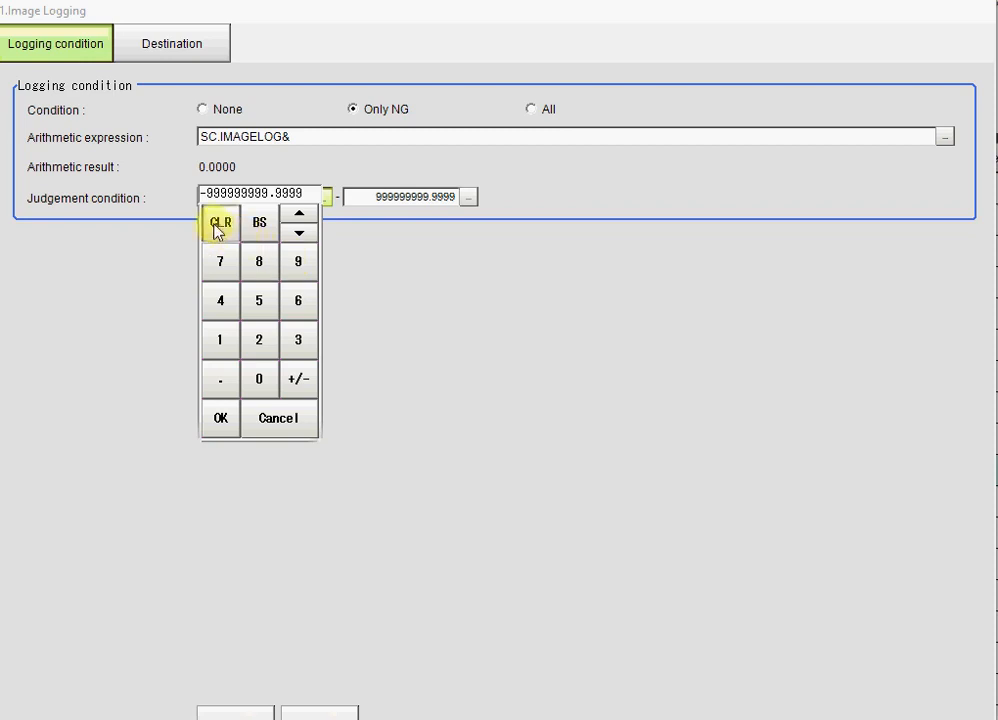
pyautogui.click(218, 225)
pyautogui.click(220, 420)
pyautogui.click(469, 199)
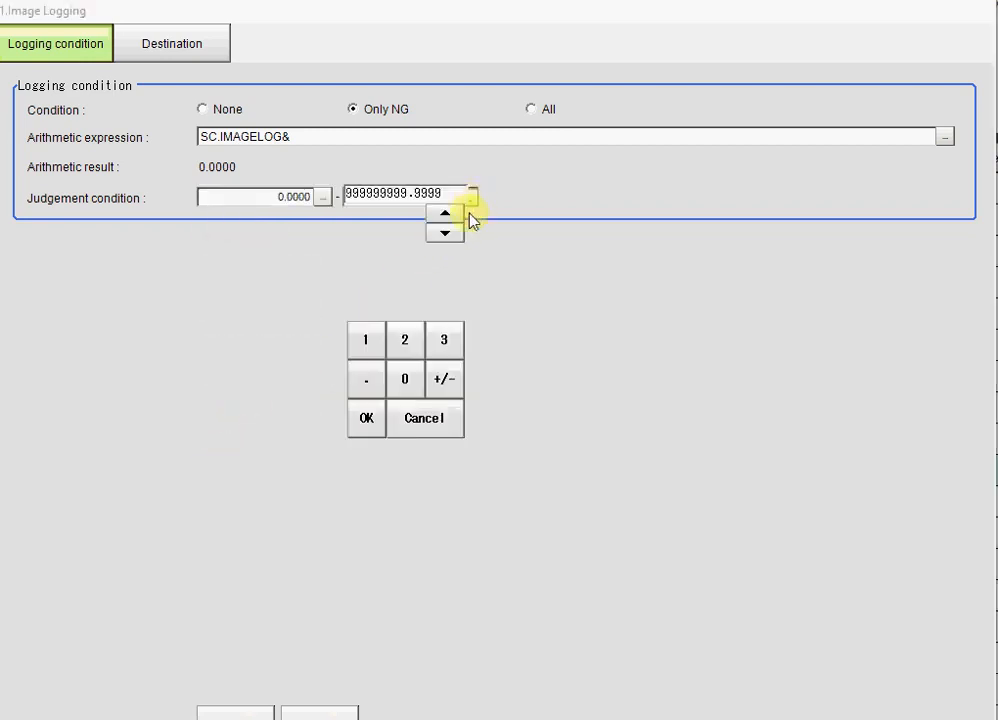
pyautogui.click(366, 222)
pyautogui.click(366, 420)
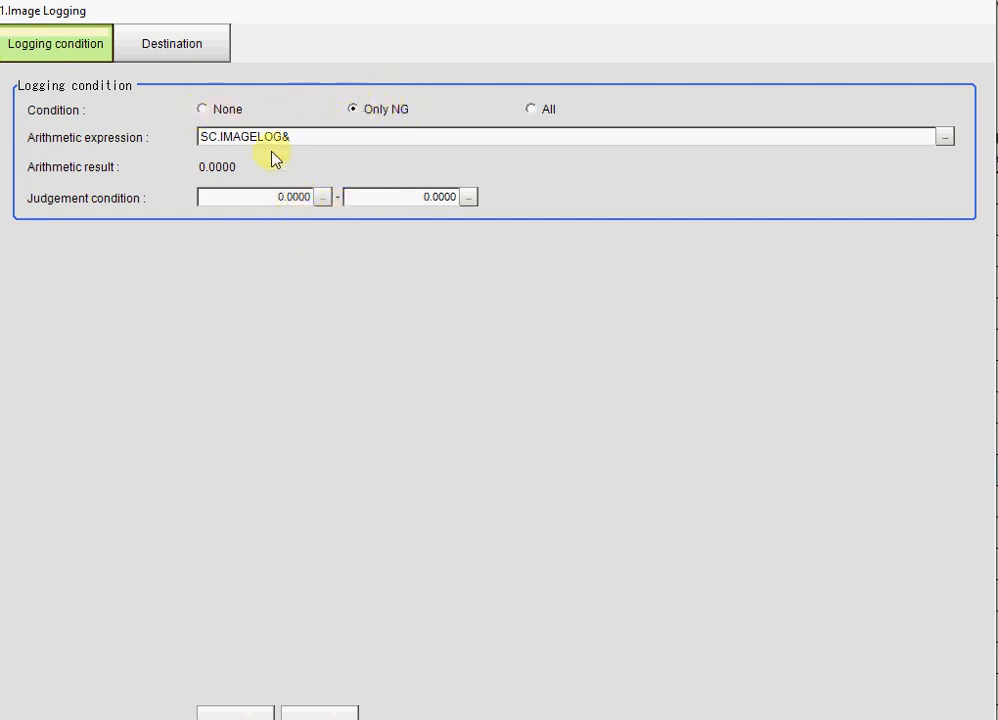
pyautogui.click(234, 713)
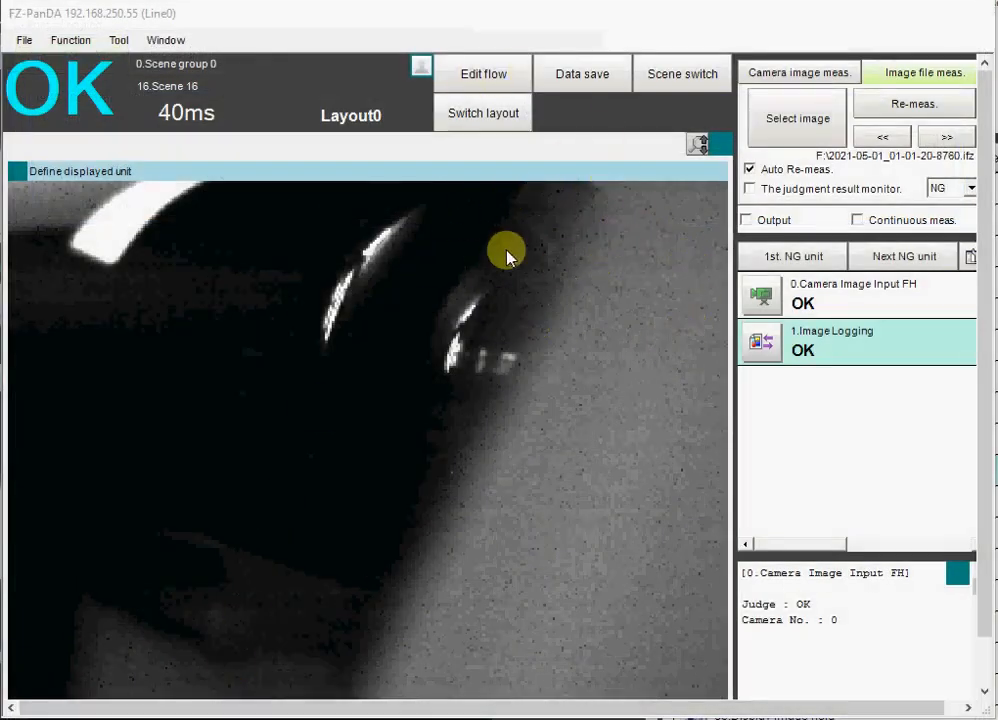
# - Re-measure the image file, run a camera measurement, and check the dated folder on F:\ for logged images
pyautogui.click(913, 107)
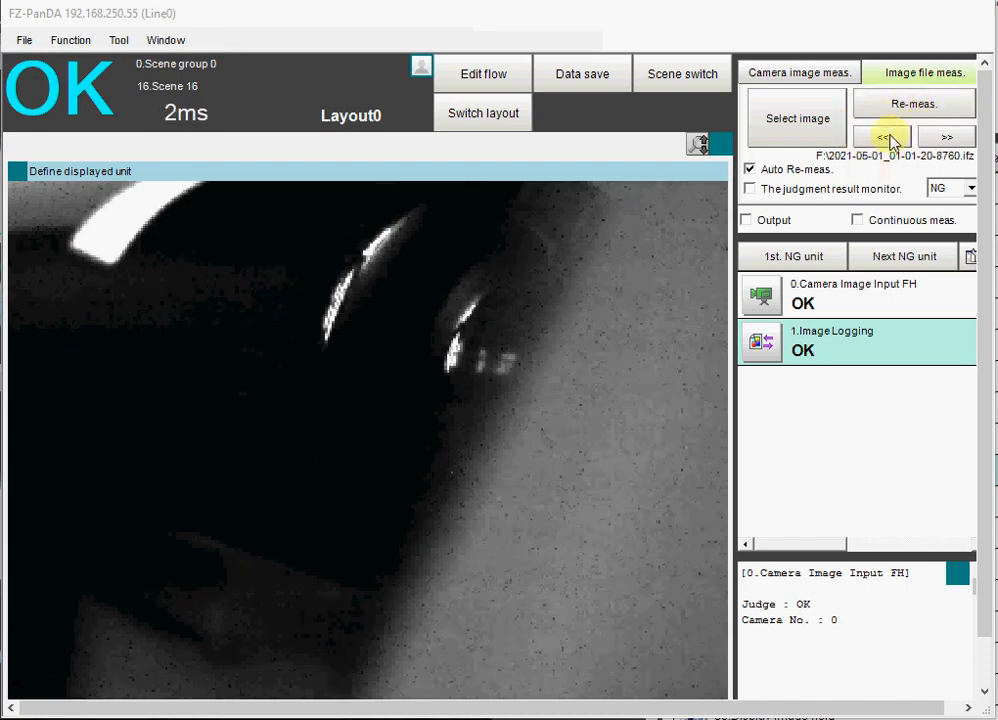
pyautogui.click(785, 78)
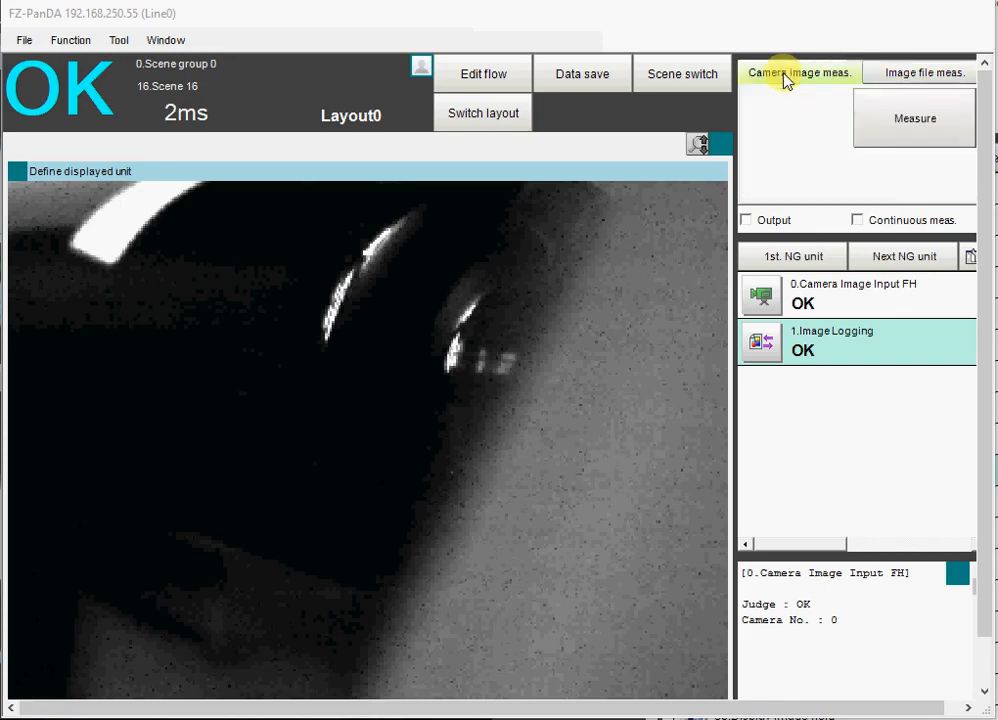
pyautogui.click(899, 123)
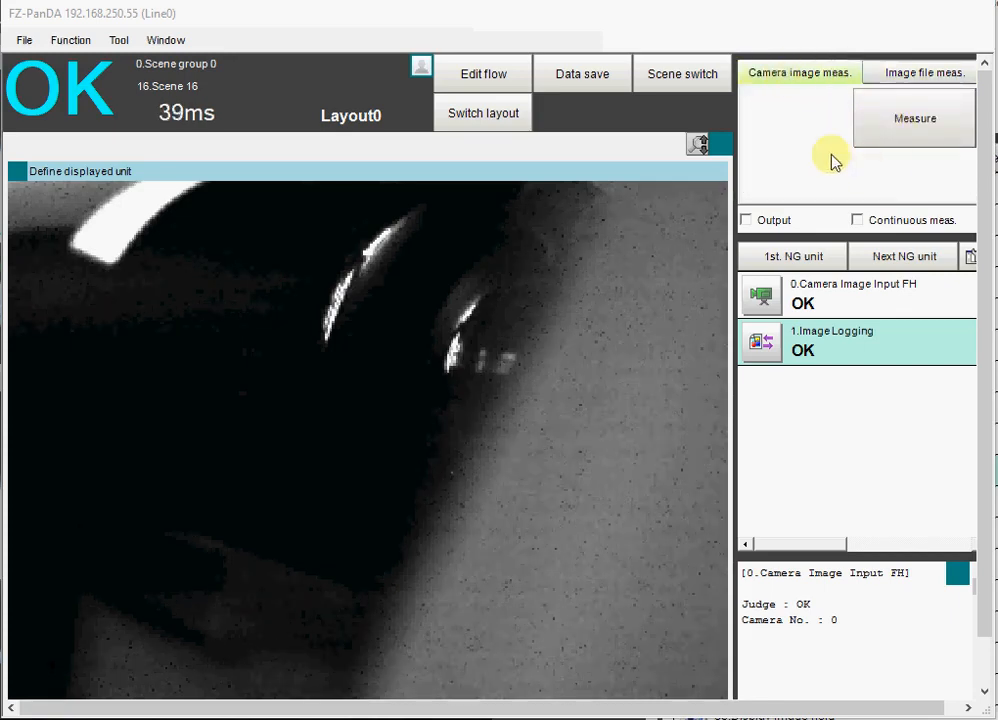
pyautogui.click(878, 73)
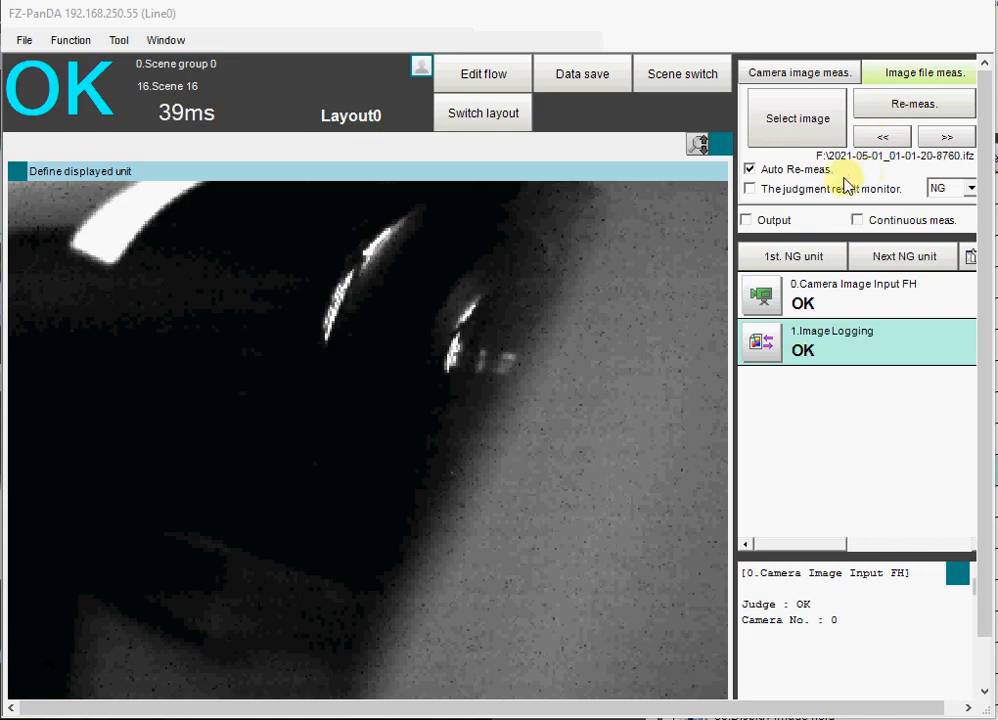
pyautogui.click(783, 128)
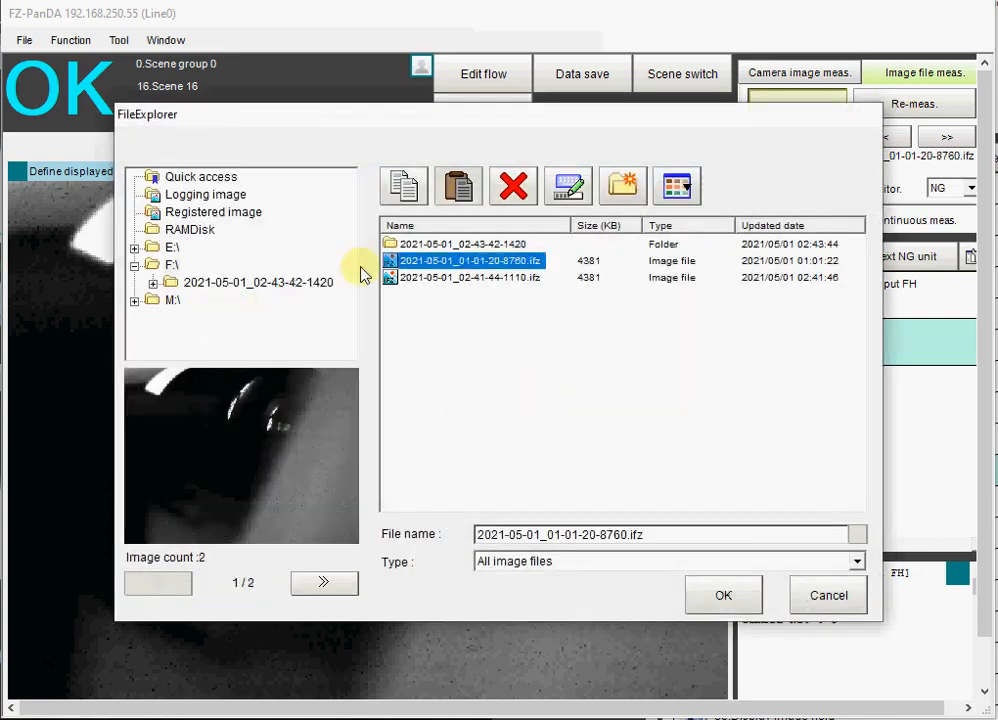
pyautogui.doubleClick(412, 246)
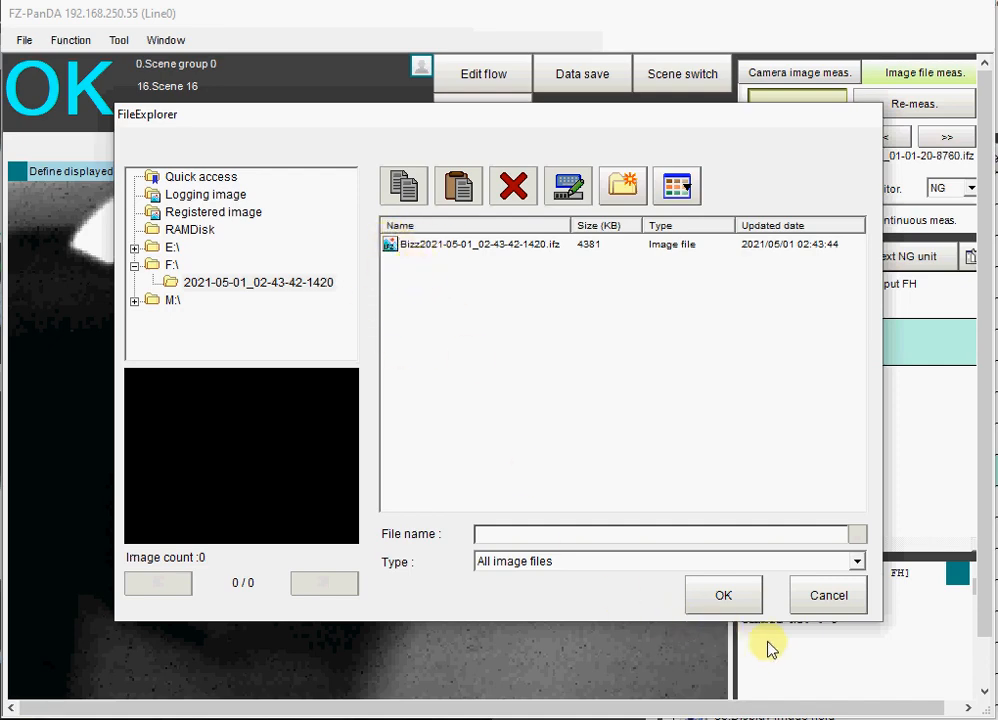
pyautogui.click(726, 597)
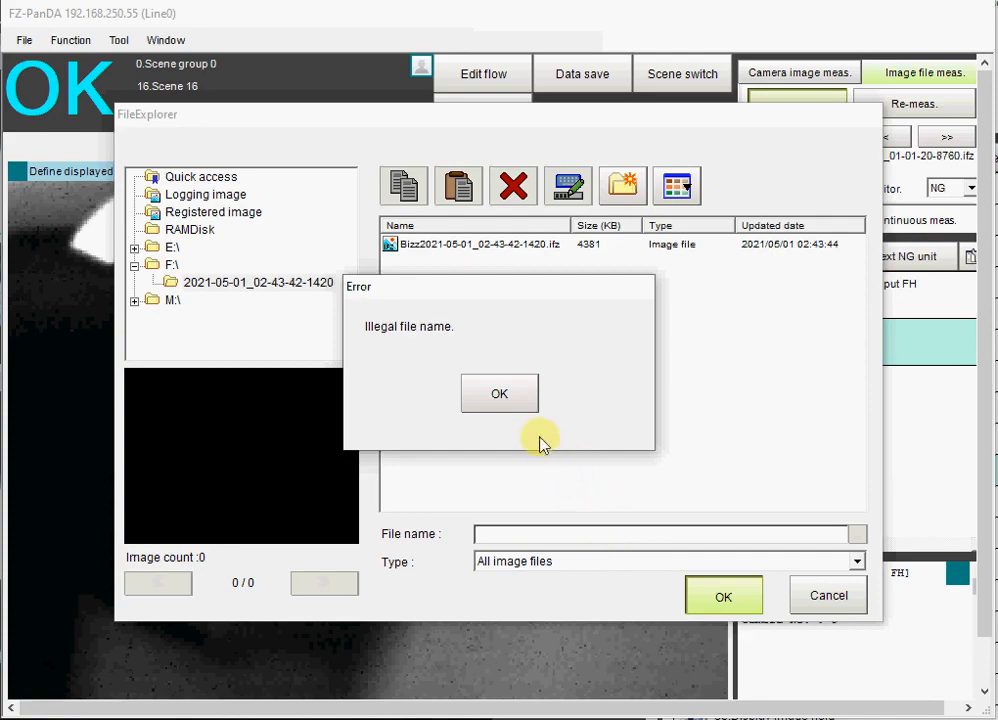
pyautogui.press('Return')
pyautogui.click(829, 597)
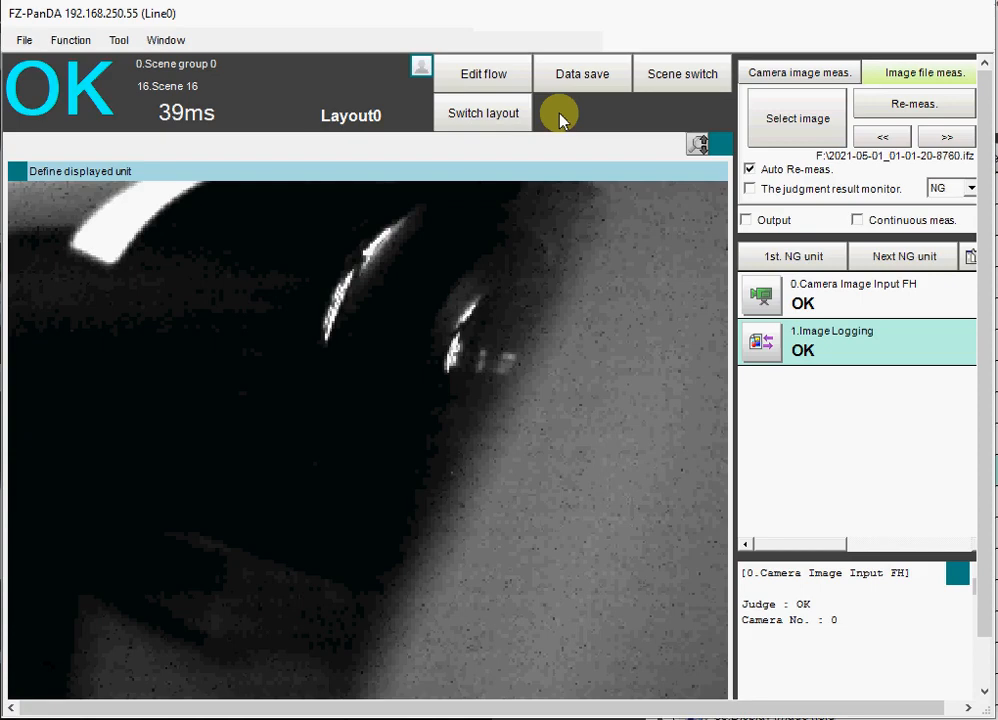
# - In layout modification, narrow the ToolWindow to leave a gap beside the InformationWindow, and optimize its button sizes
pyautogui.click(163, 43)
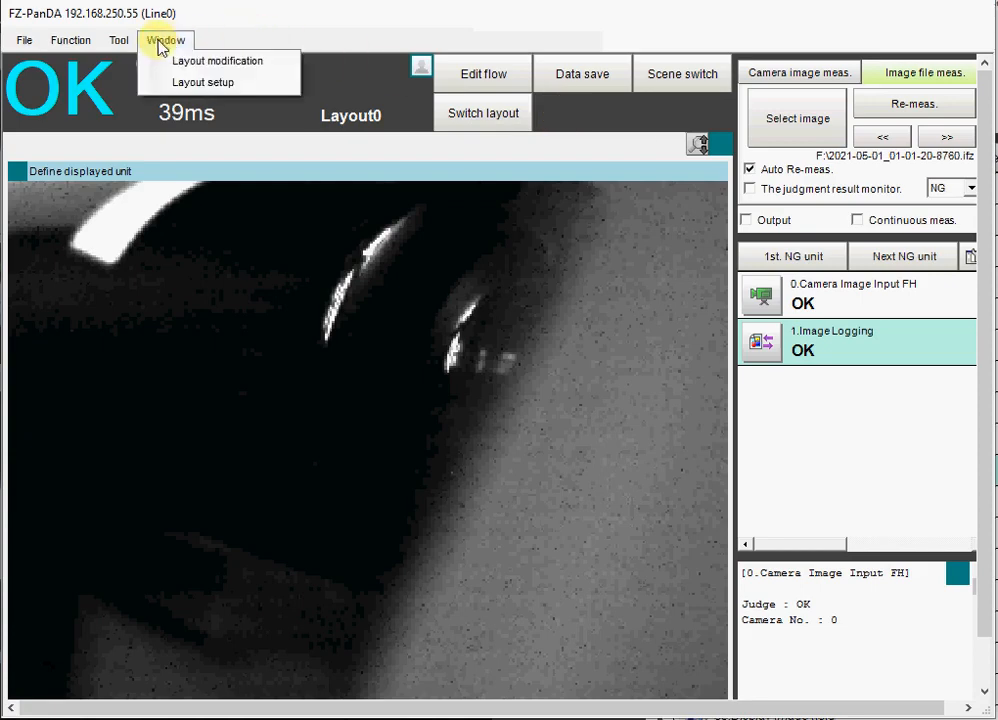
pyautogui.click(185, 65)
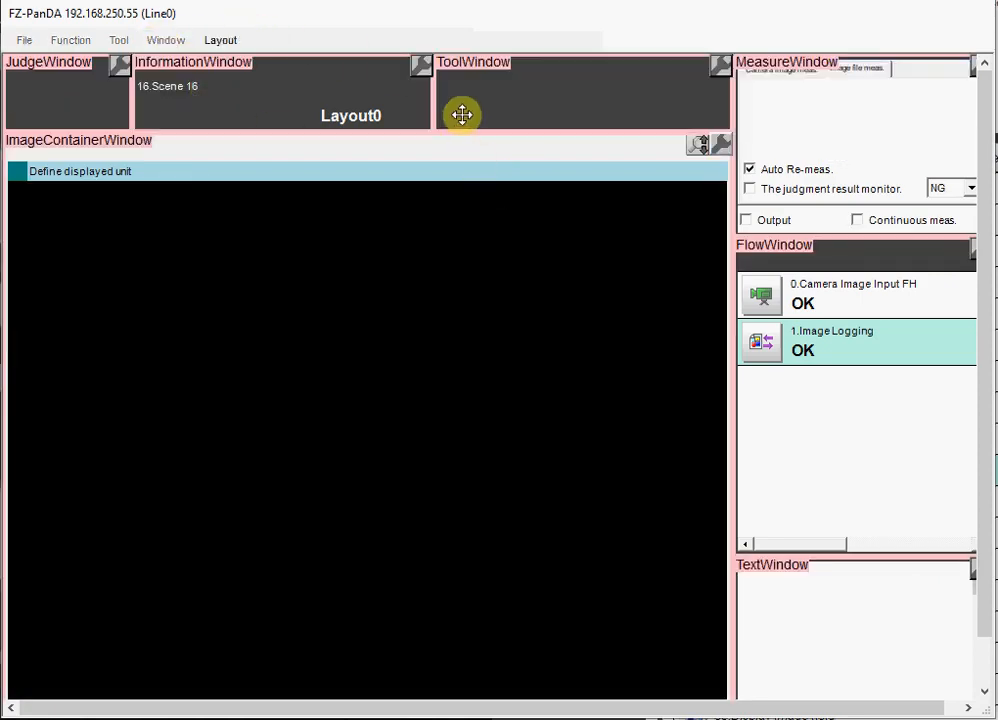
pyautogui.click(460, 114)
pyautogui.moveTo(437, 100); pyautogui.dragTo(483, 105)
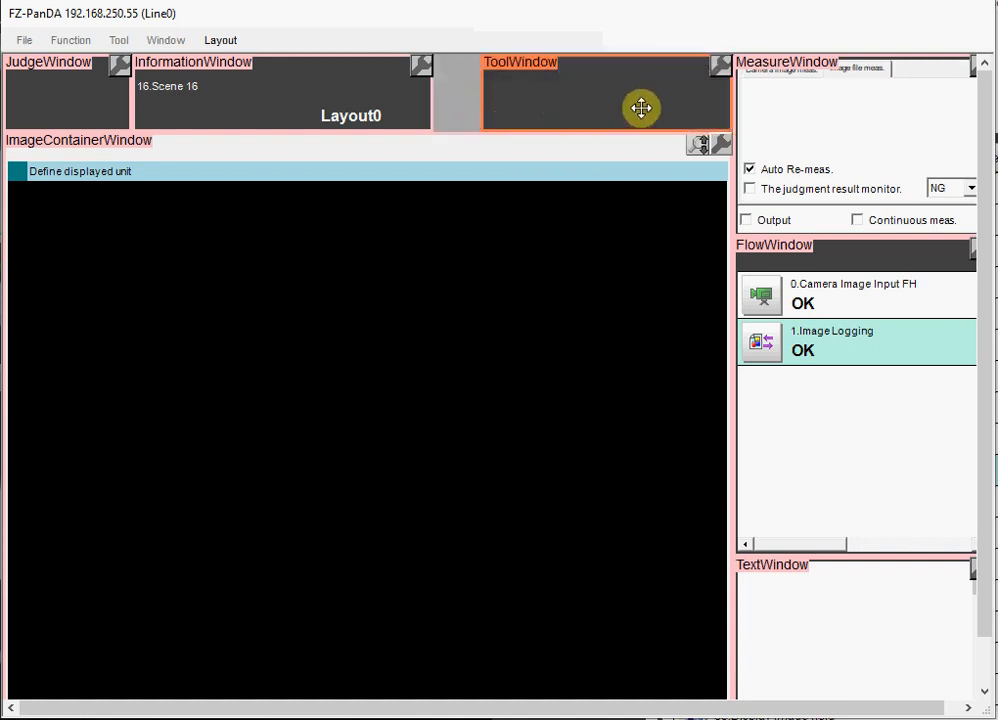
pyautogui.click(719, 65)
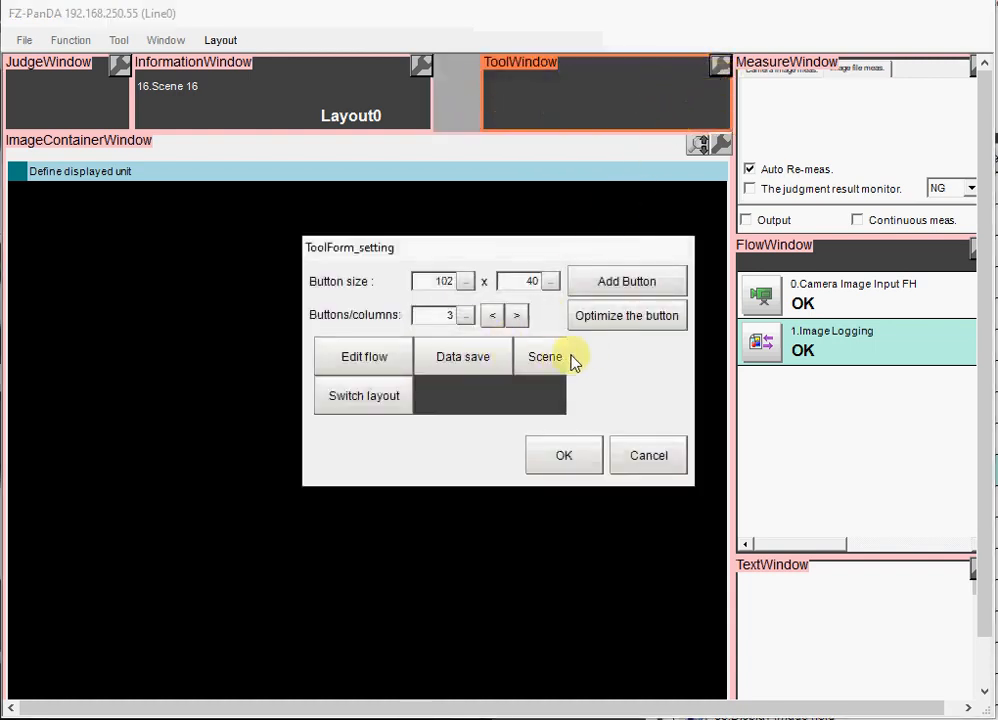
pyautogui.click(594, 318)
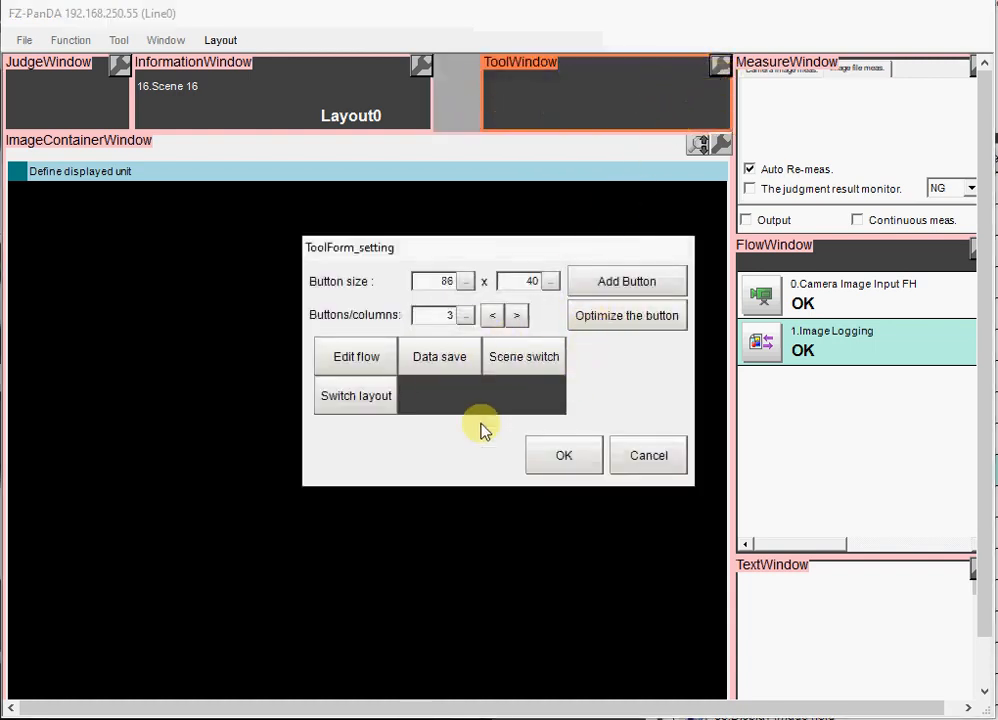
pyautogui.click(565, 450)
# - Add an MDI_SetDataBtn window part in the gap beside the ToolWindow, sized to the upper half of the gap
pyautogui.rightClick(452, 88)
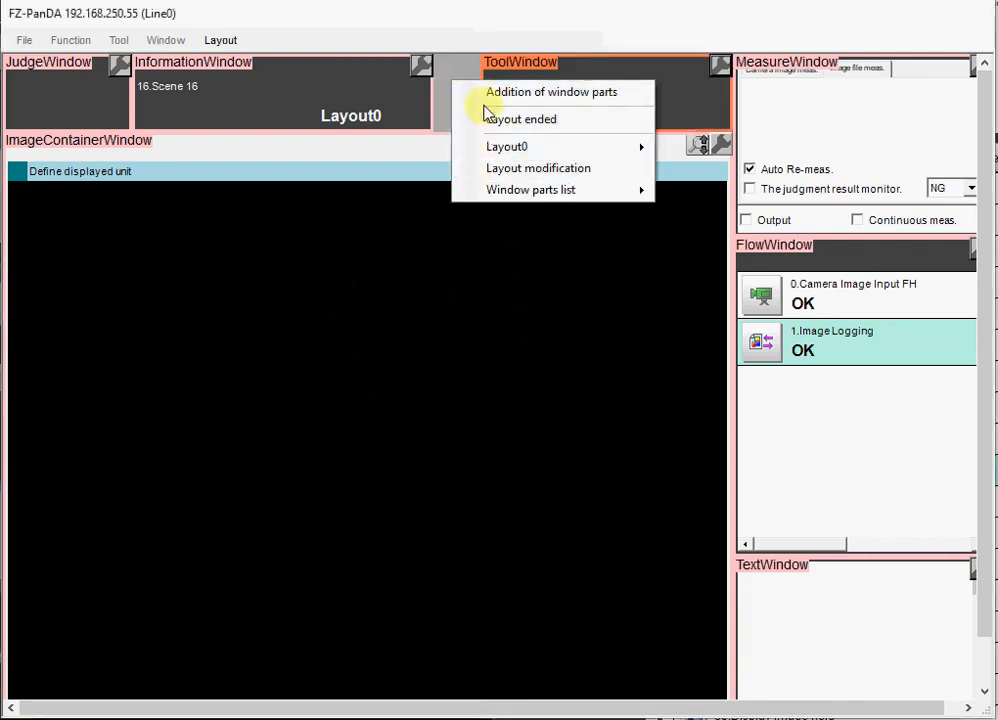
pyautogui.click(491, 96)
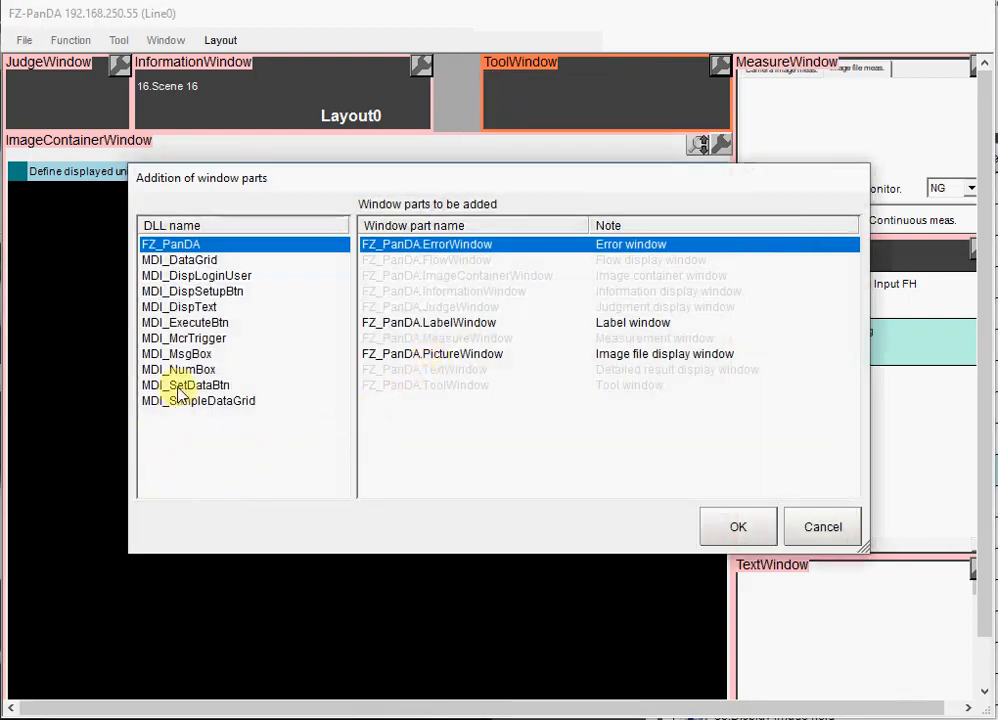
pyautogui.click(174, 388)
pyautogui.click(739, 530)
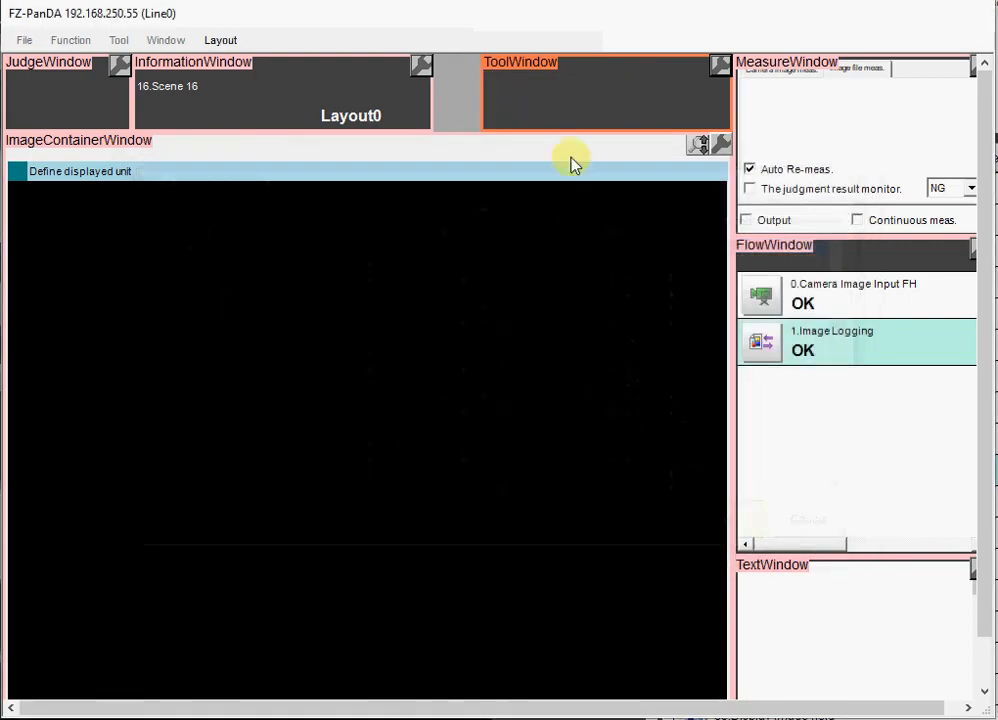
pyautogui.click(448, 118)
pyautogui.moveTo(458, 110); pyautogui.dragTo(458, 95)
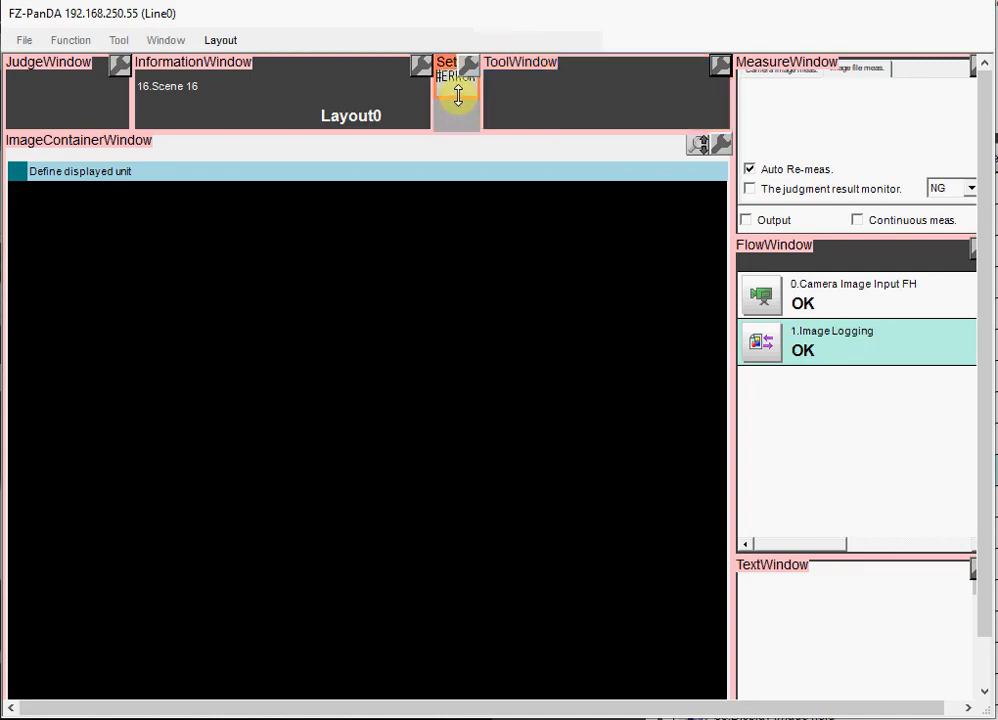
# - Configure the new data button to write the value 1 to the scene variable SC.IMAGELOG&
pyautogui.click(470, 70)
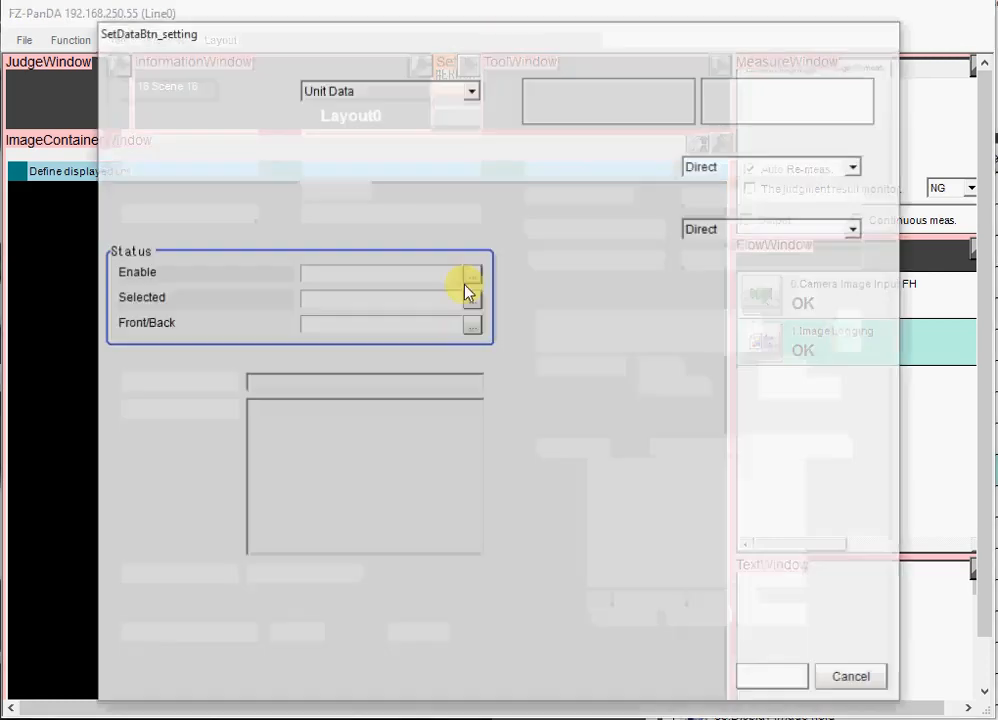
pyautogui.click(472, 89)
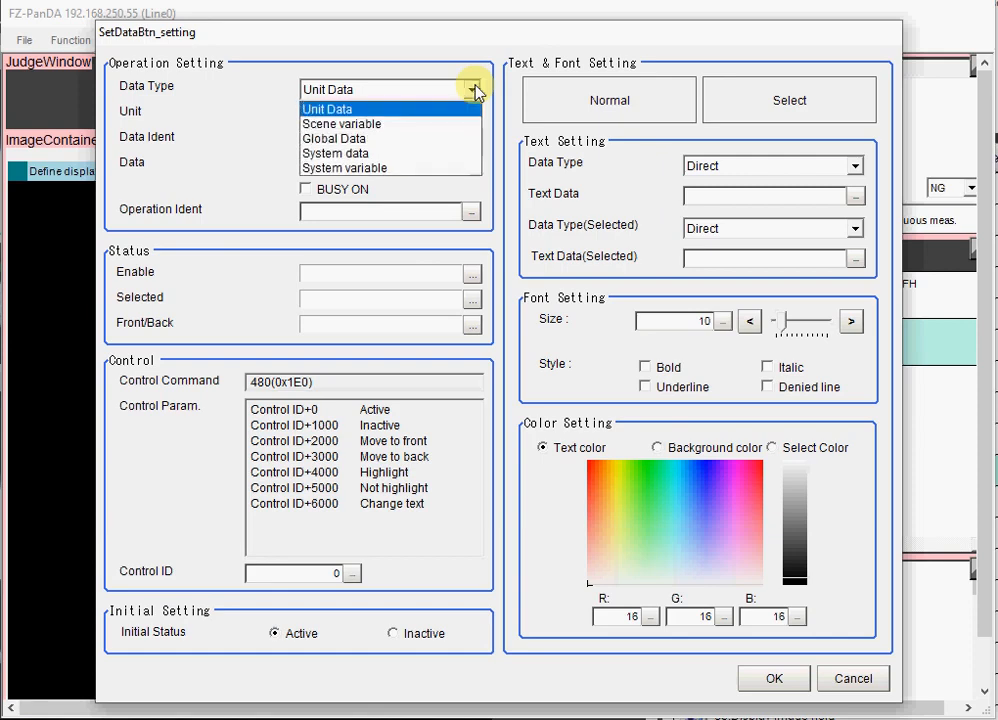
pyautogui.click(419, 125)
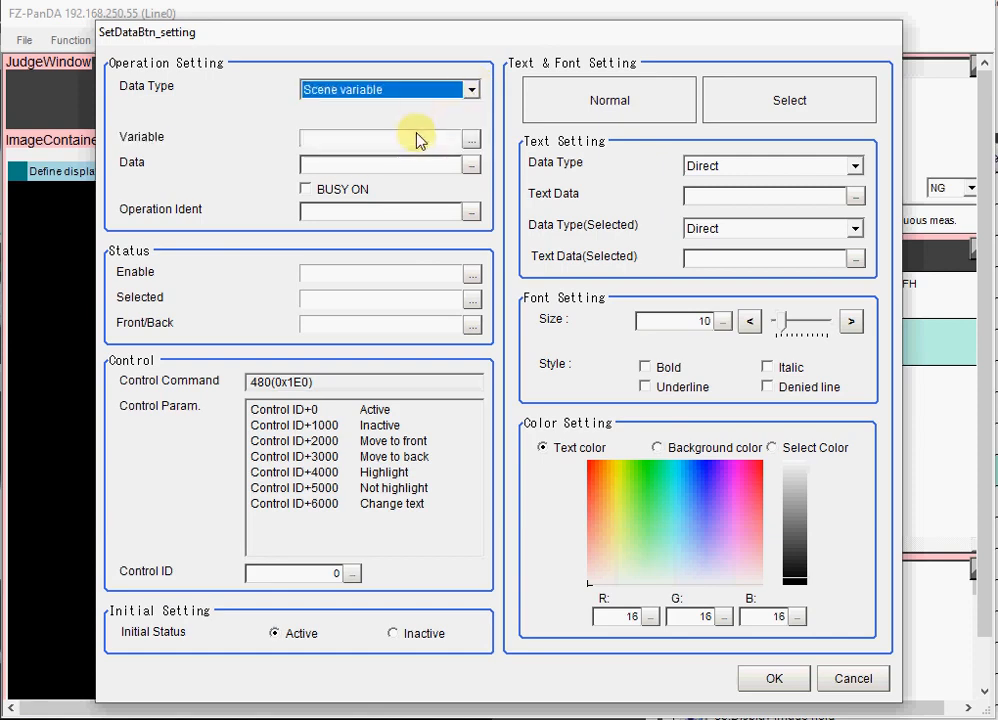
pyautogui.click(469, 137)
pyautogui.click(245, 282)
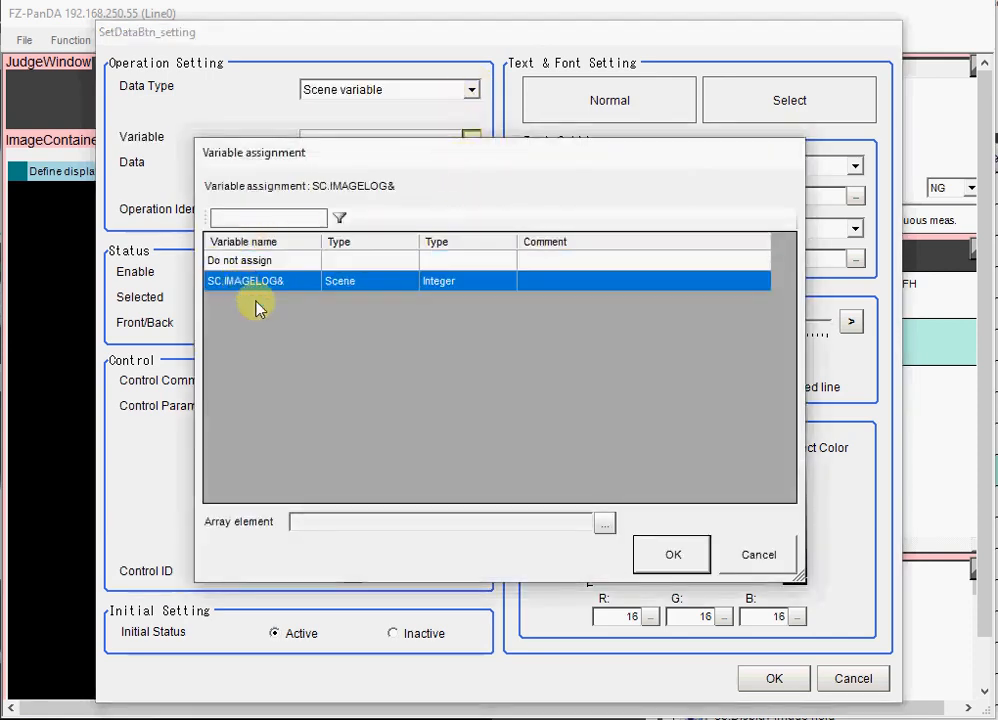
pyautogui.click(673, 556)
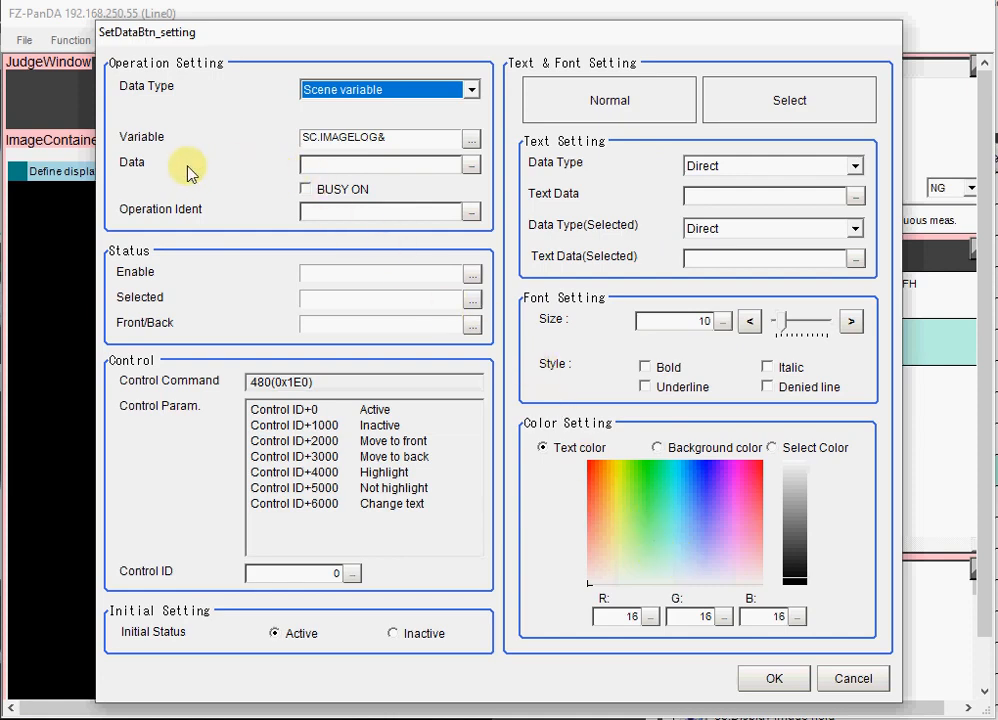
pyautogui.click(471, 167)
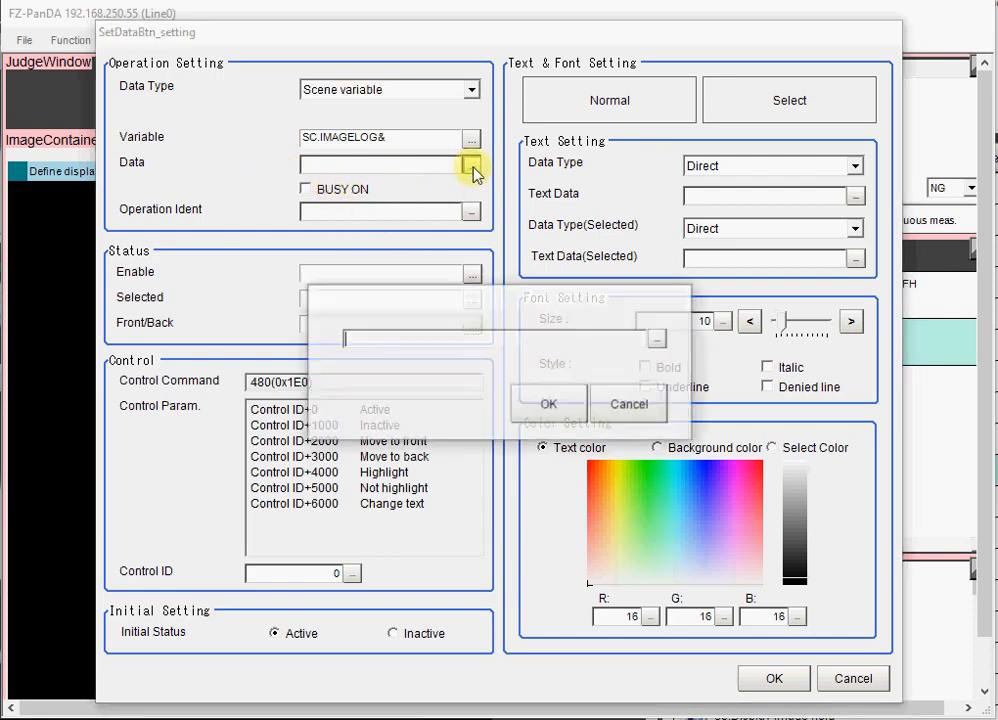
pyautogui.write('1')
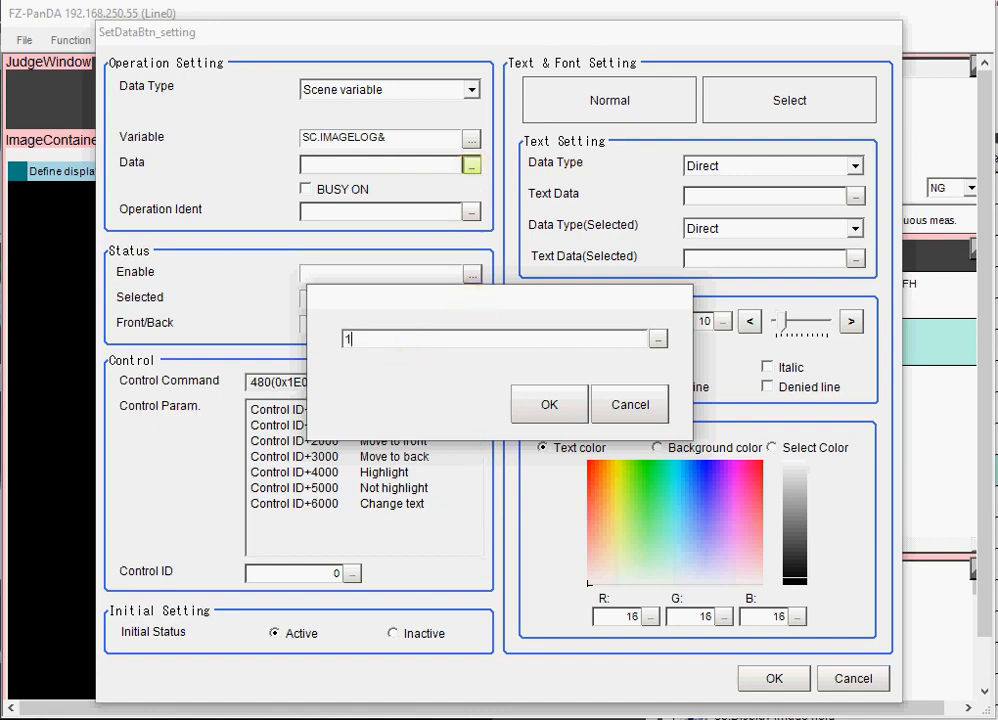
pyautogui.click(547, 405)
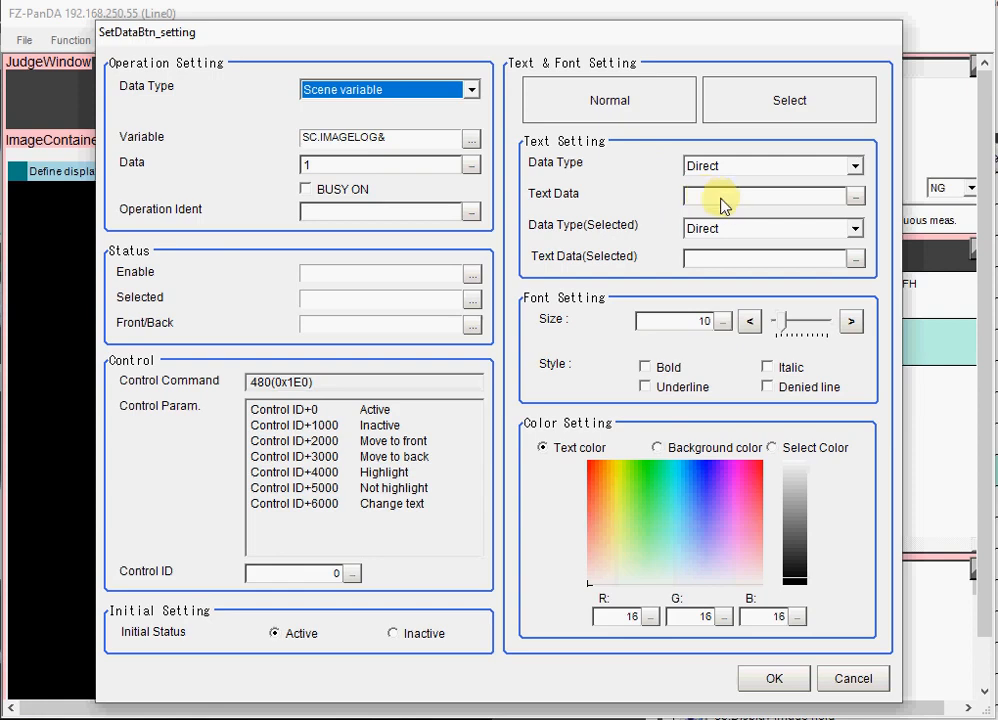
# - Label the data button "Log on" using direct text data and save its settings
pyautogui.click(855, 197)
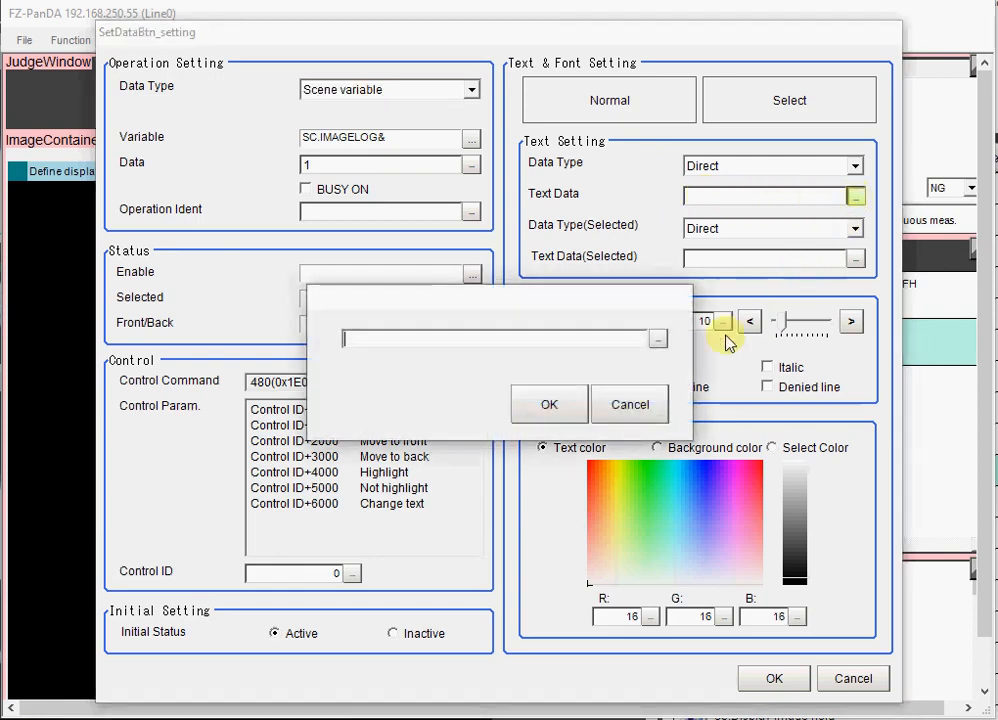
pyautogui.write('Log on')
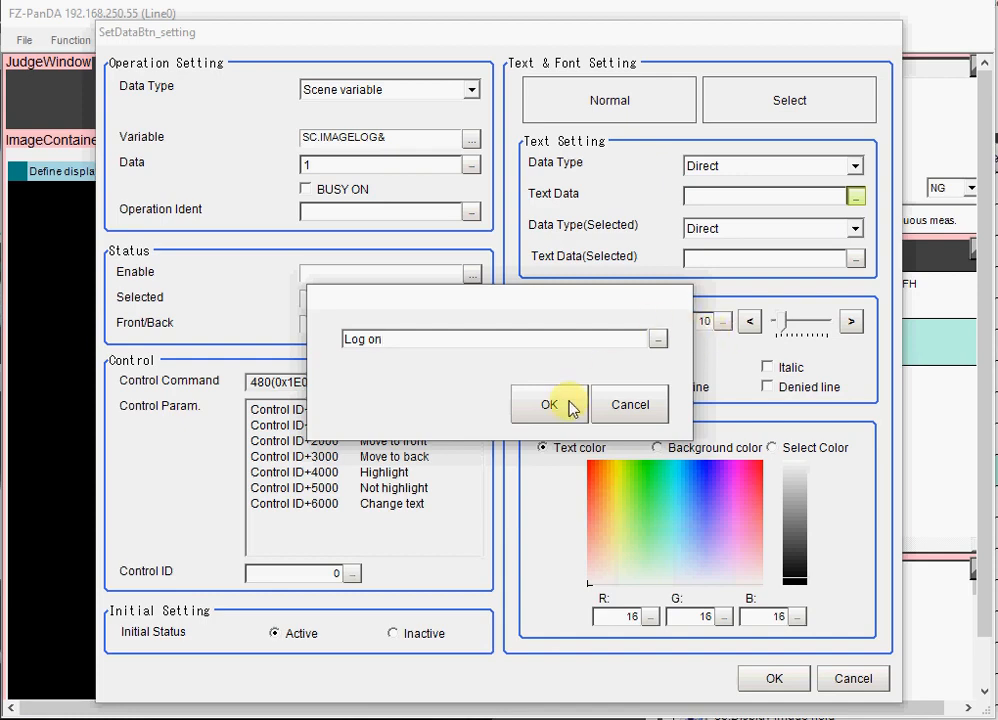
pyautogui.click(525, 414)
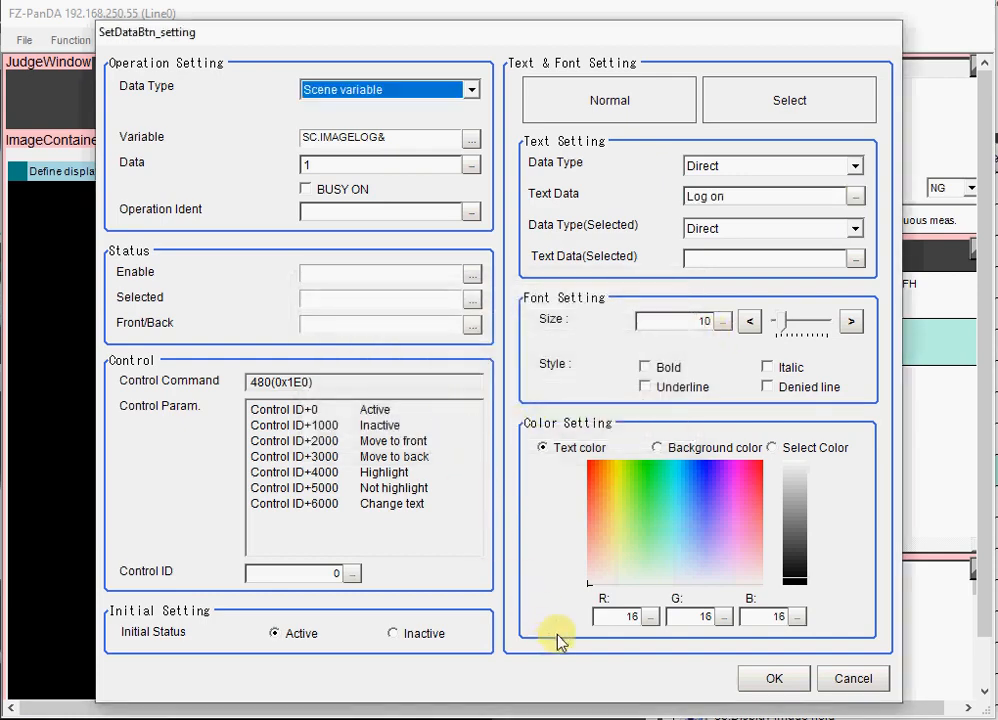
pyautogui.click(766, 681)
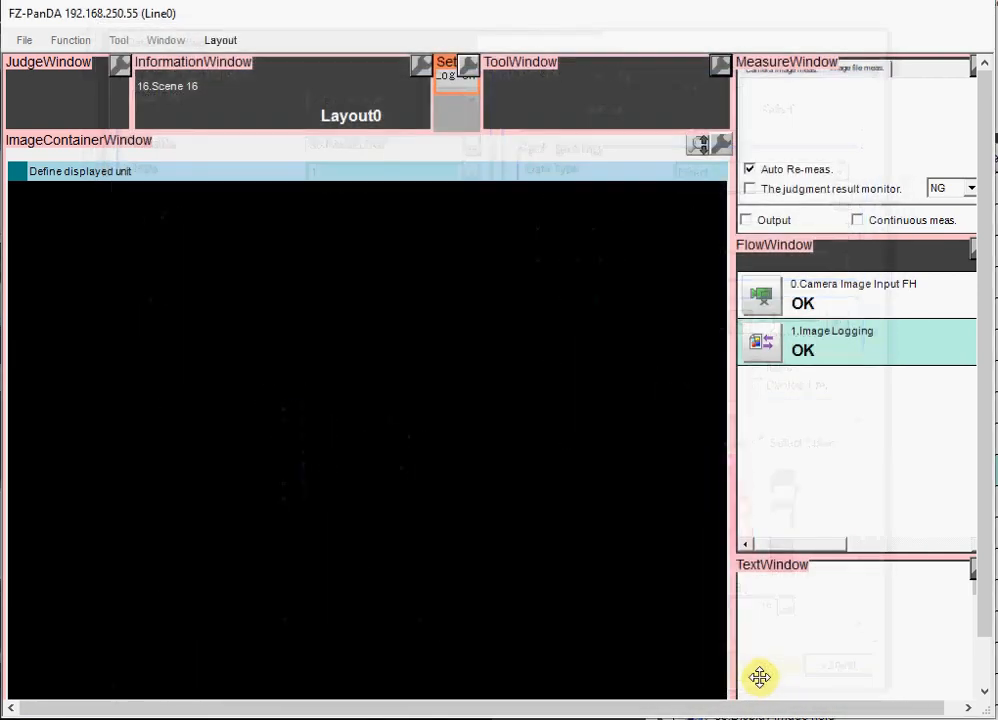
# - Copy the "Log on" button and place the duplicate directly beneath it in the gap beside the ToolWindow
pyautogui.rightClick(448, 77)
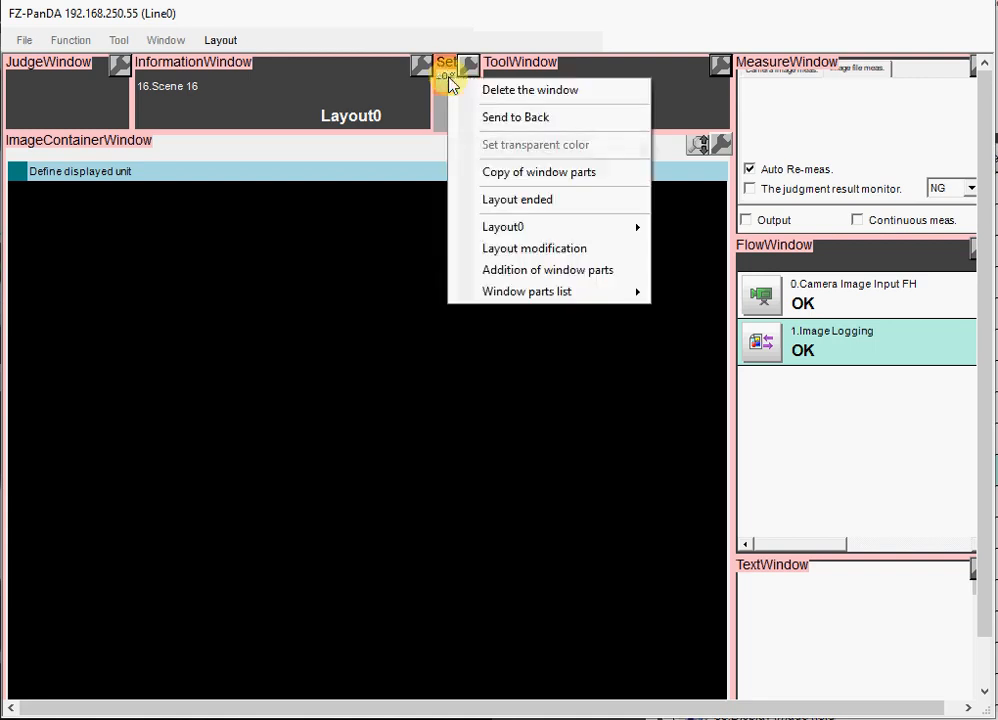
pyautogui.click(503, 171)
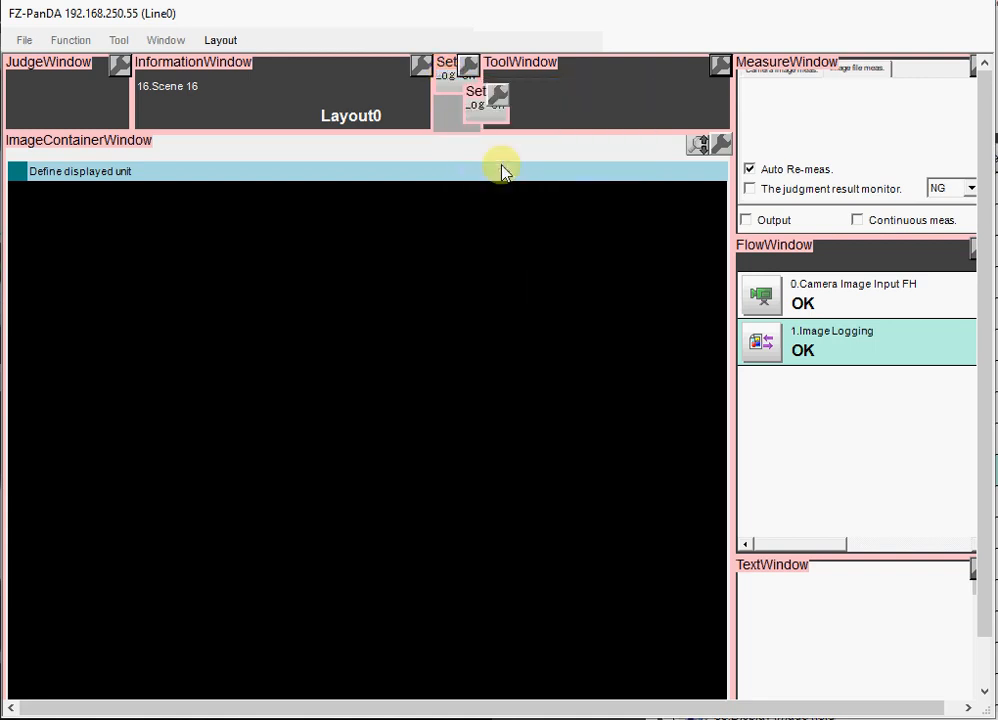
pyautogui.moveTo(492, 110); pyautogui.dragTo(449, 120)
# - Set the data value written by the copied button to 0
pyautogui.click(472, 110)
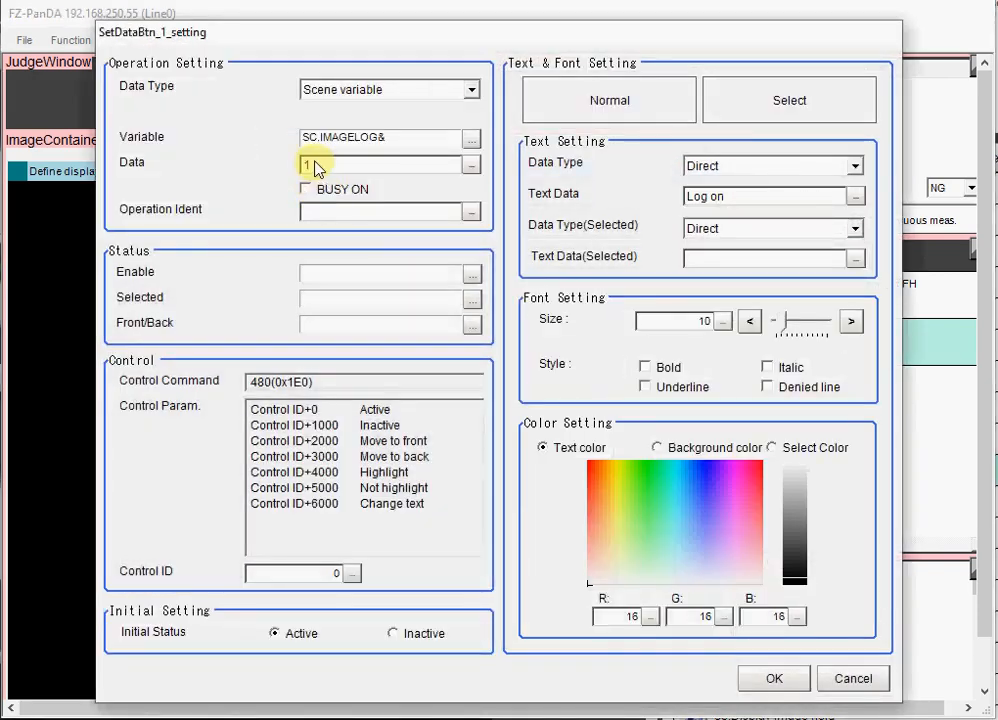
pyautogui.click(470, 164)
pyautogui.write('0')
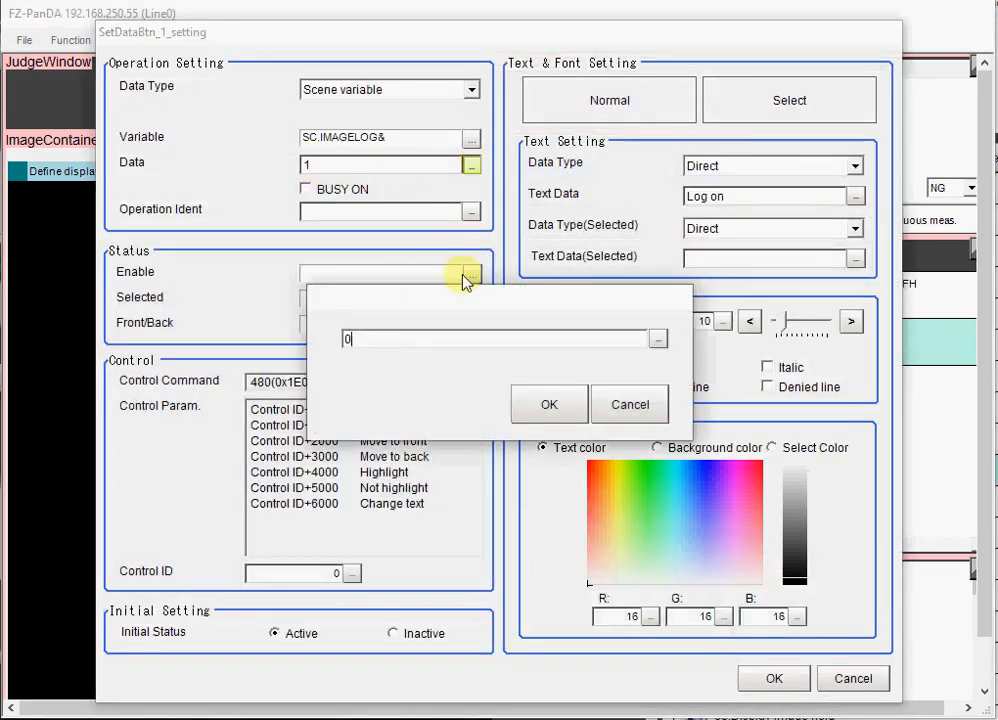
pyautogui.click(523, 408)
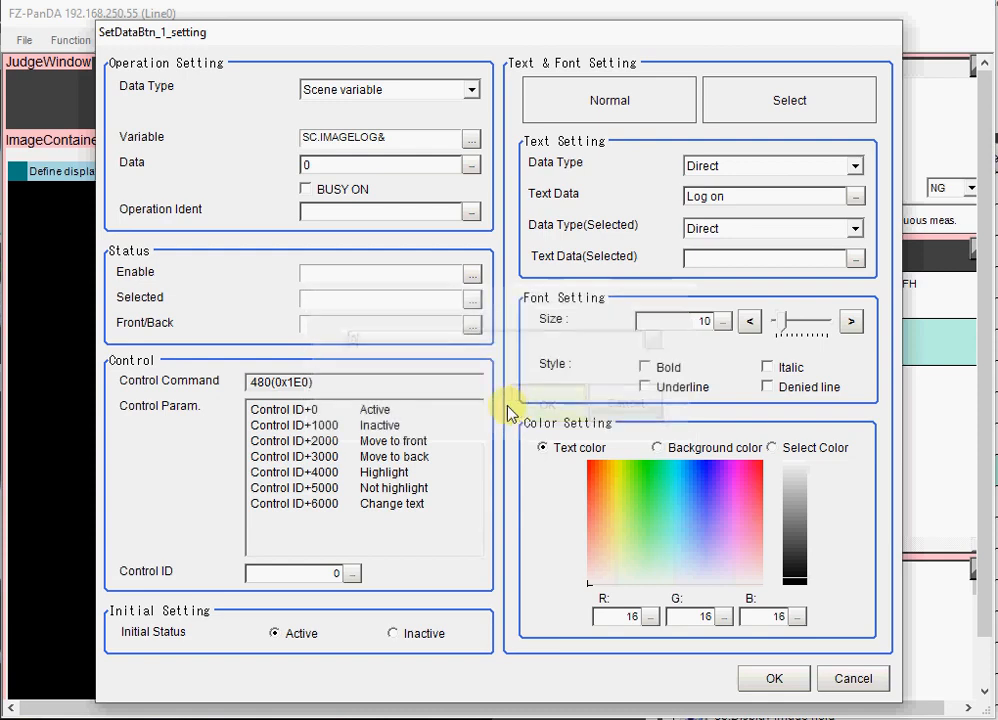
# - Change the copied button's text to "Log off", save its settings and end the layout modification
pyautogui.click(855, 196)
pyautogui.click(438, 345)
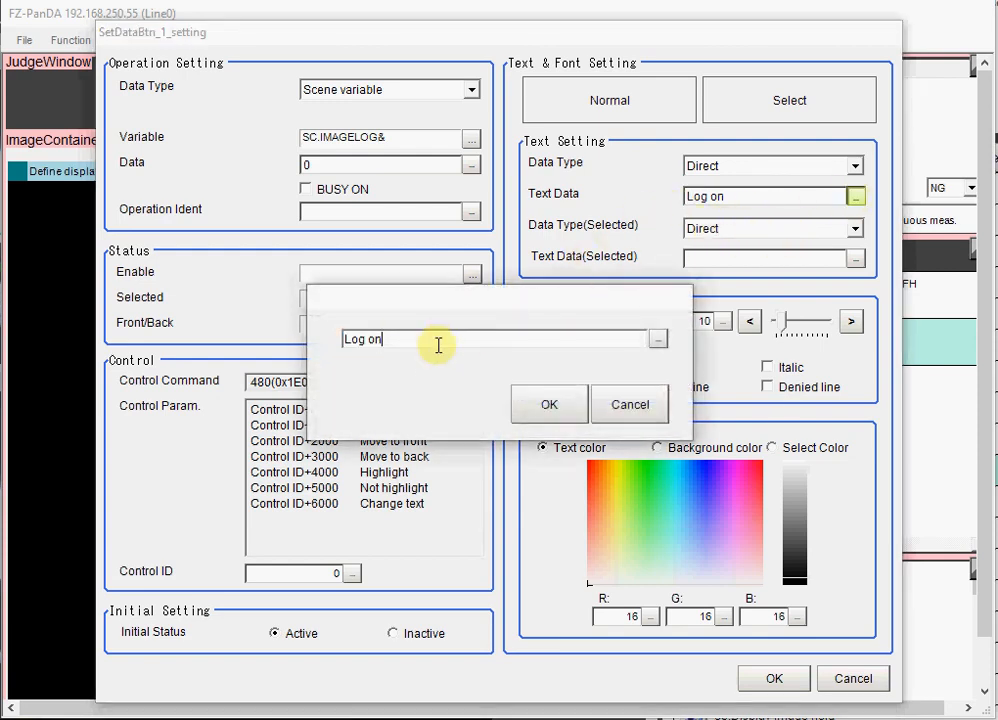
pyautogui.write('ff')
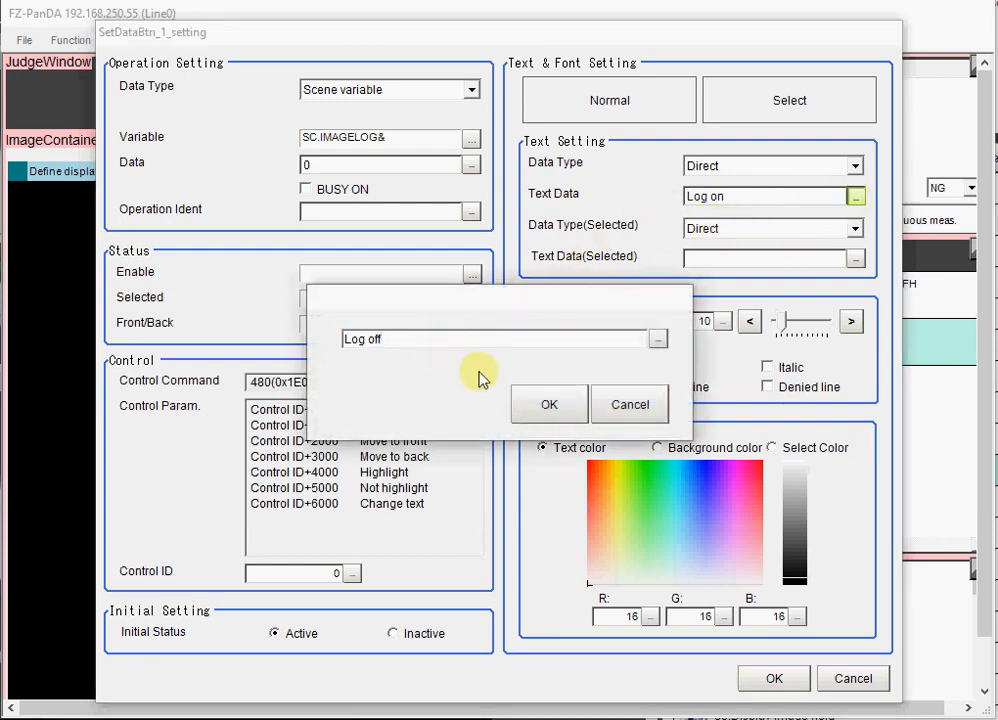
pyautogui.click(549, 404)
pyautogui.click(758, 678)
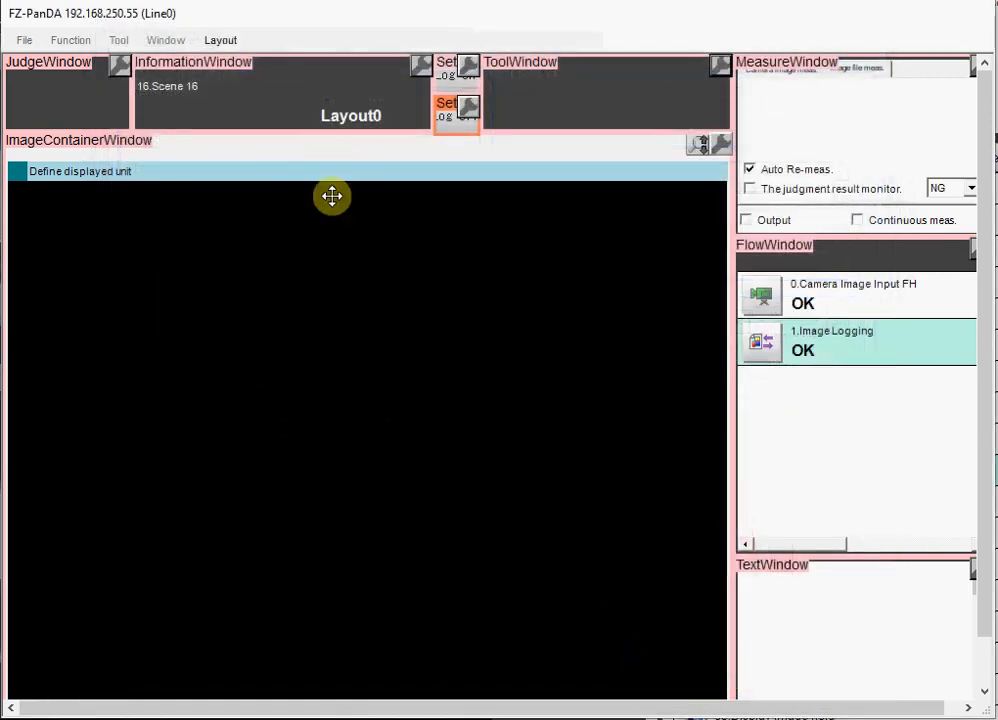
pyautogui.rightClick(352, 285)
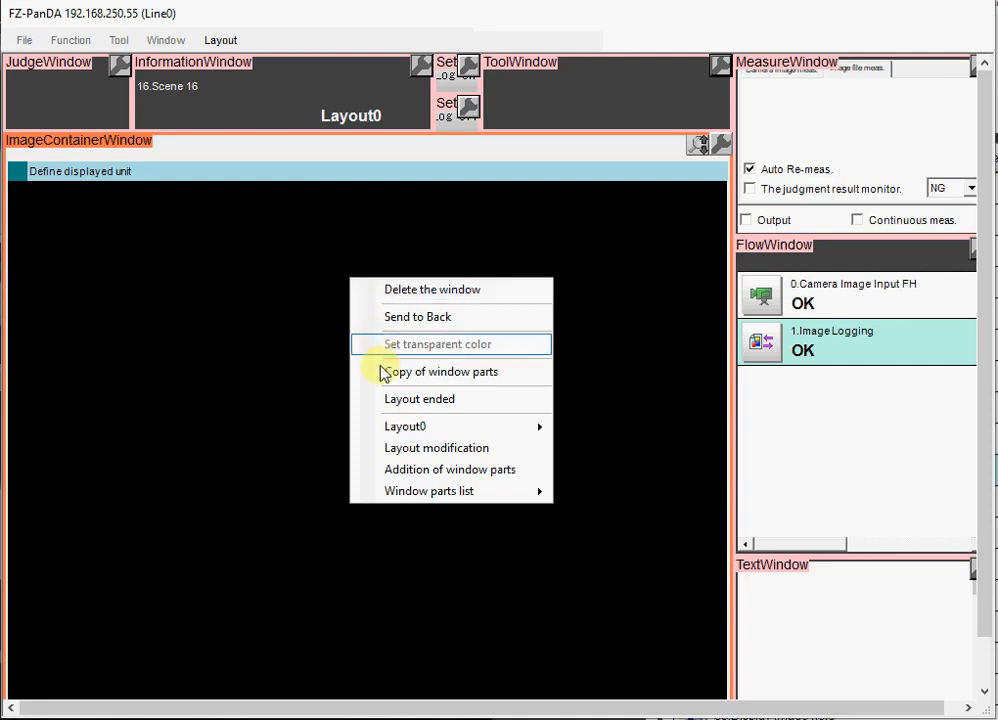
pyautogui.click(398, 400)
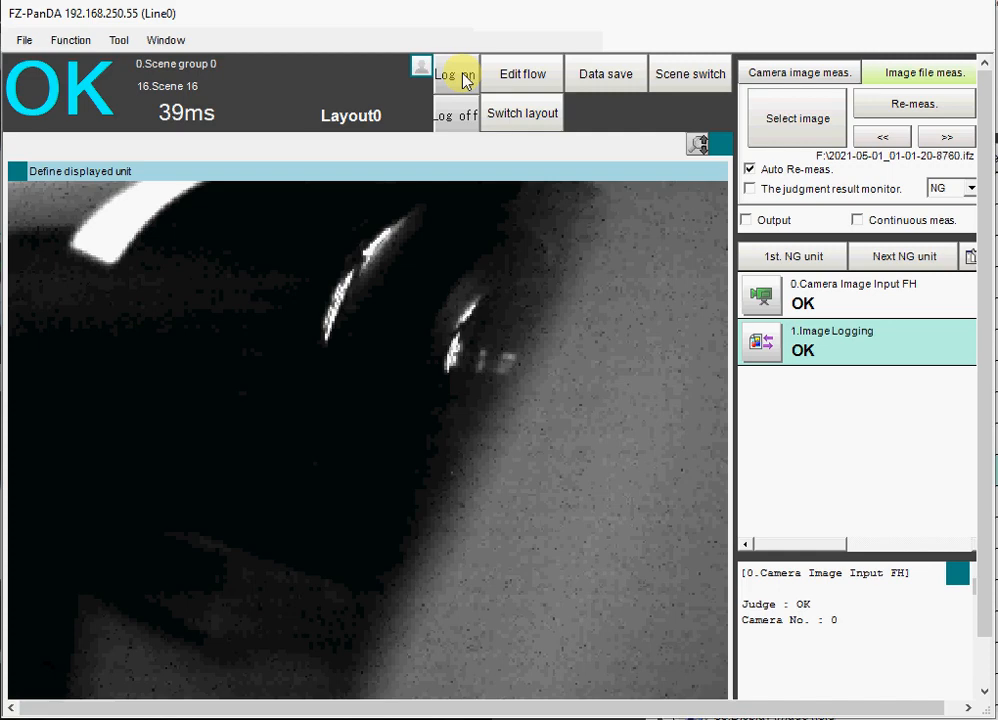
pyautogui.click(846, 72)
pyautogui.click(902, 126)
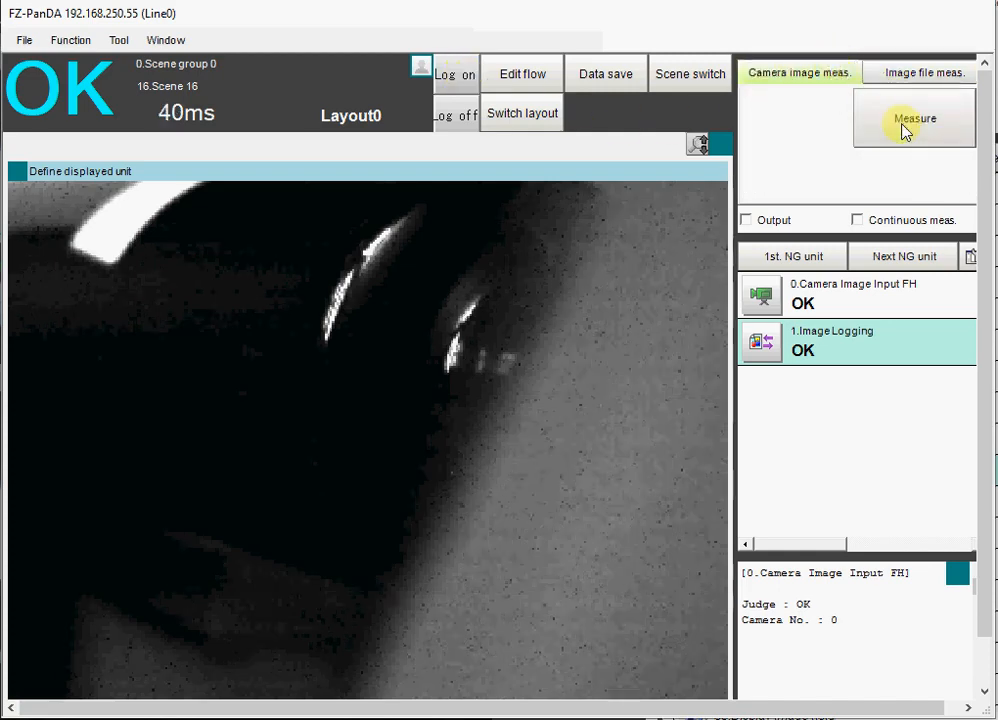
pyautogui.click(910, 72)
pyautogui.click(795, 117)
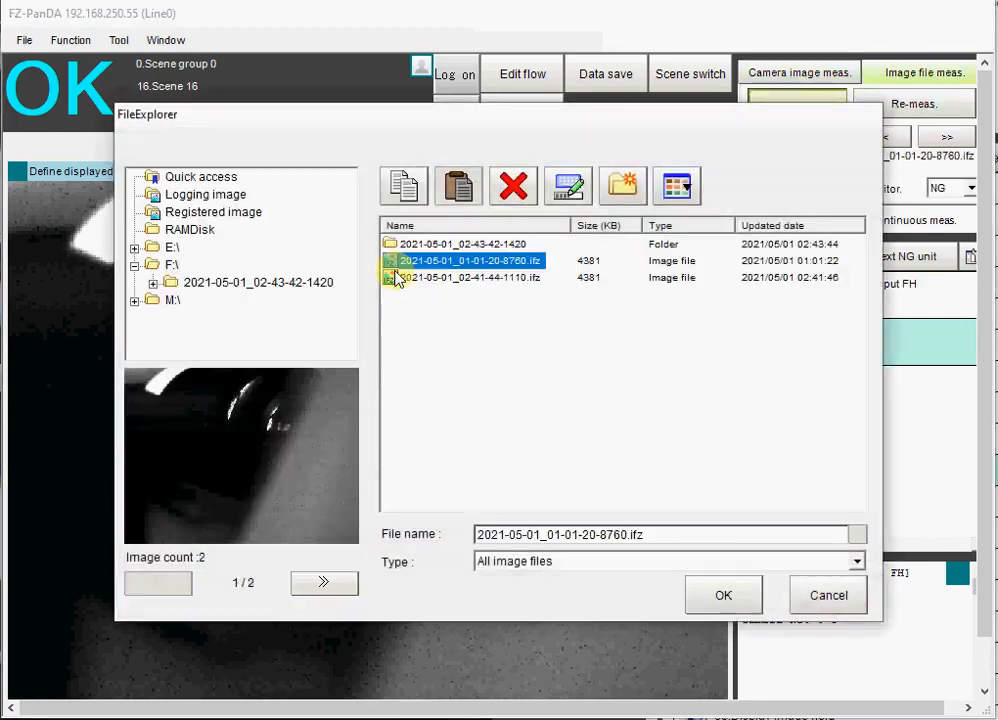
pyautogui.doubleClick(393, 243)
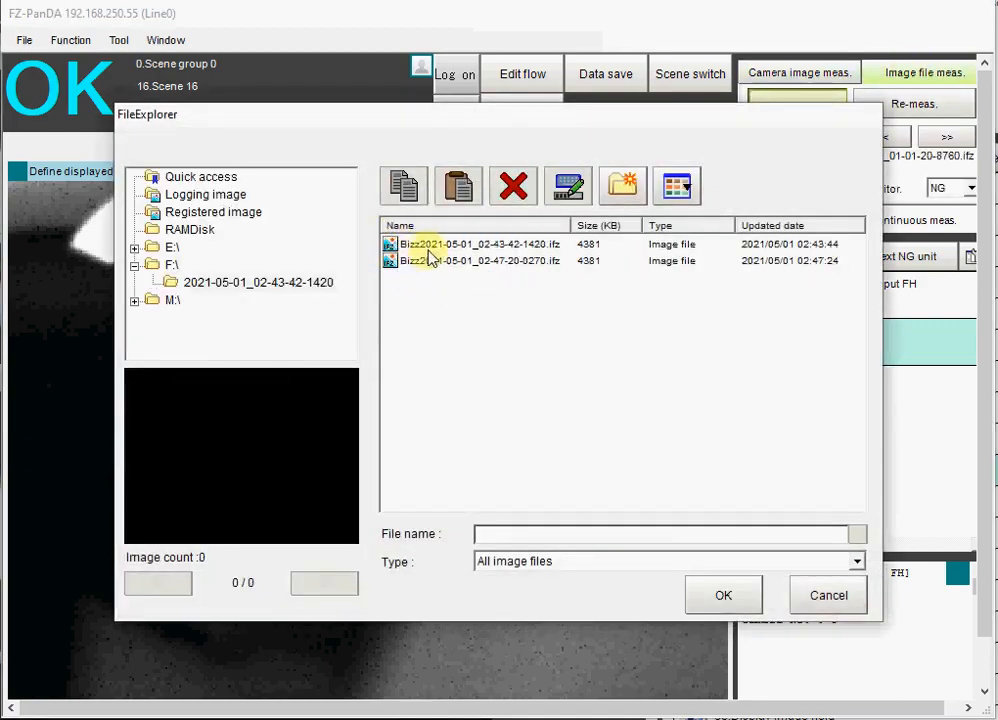
pyautogui.click(830, 598)
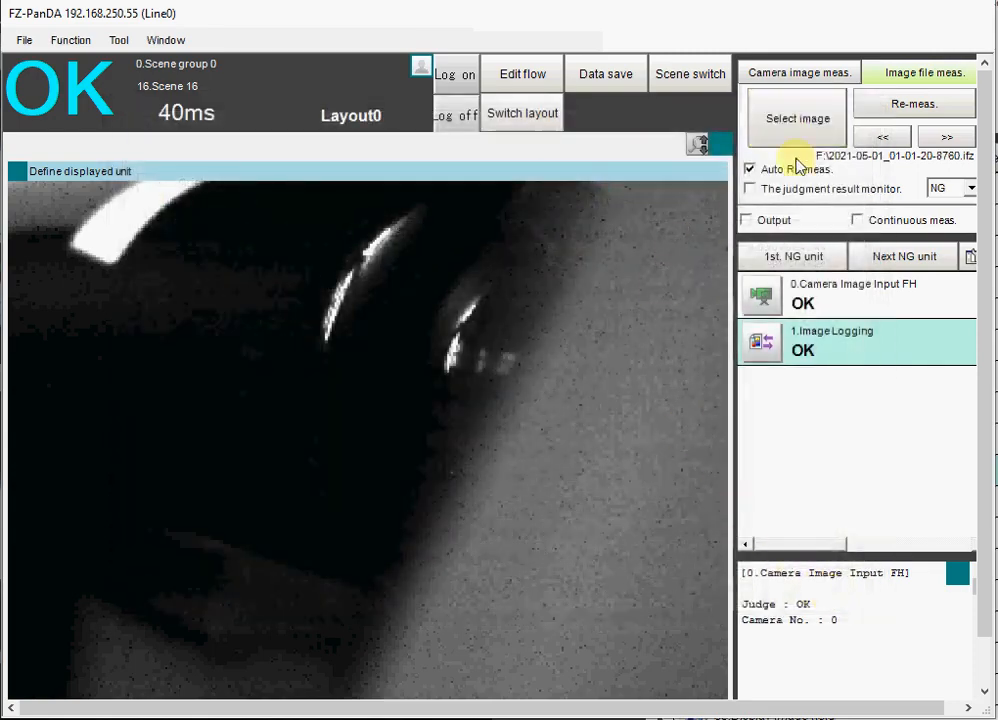
# - Take another camera measurement and recheck the dated folder on F:\ for additional logged images
pyautogui.click(843, 77)
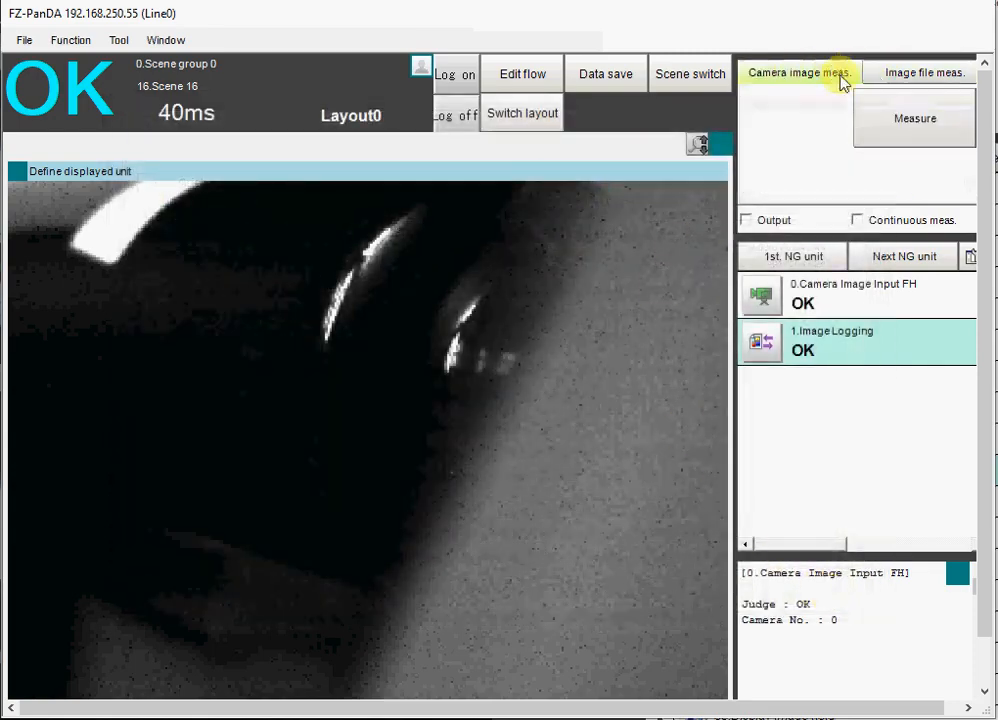
pyautogui.click(904, 128)
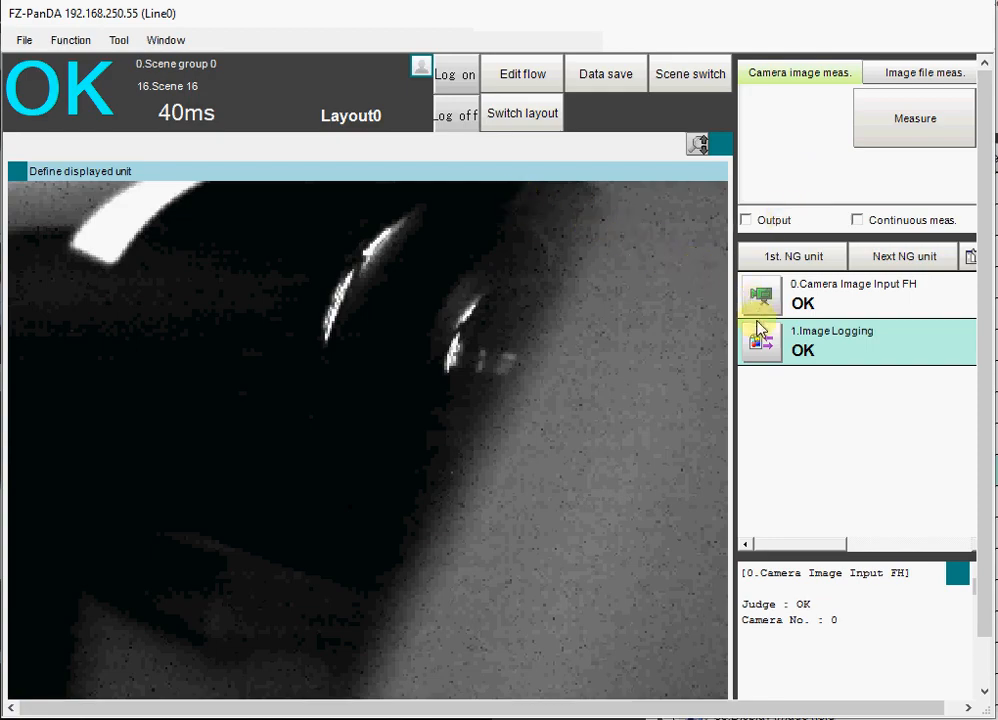
pyautogui.click(898, 74)
pyautogui.click(757, 116)
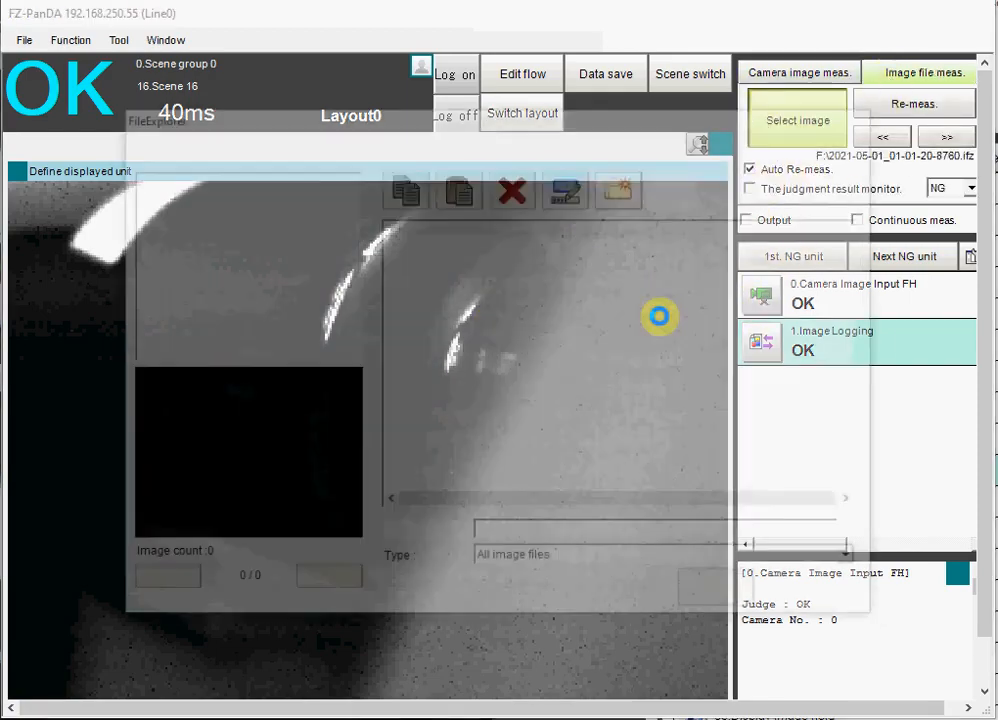
pyautogui.doubleClick(420, 244)
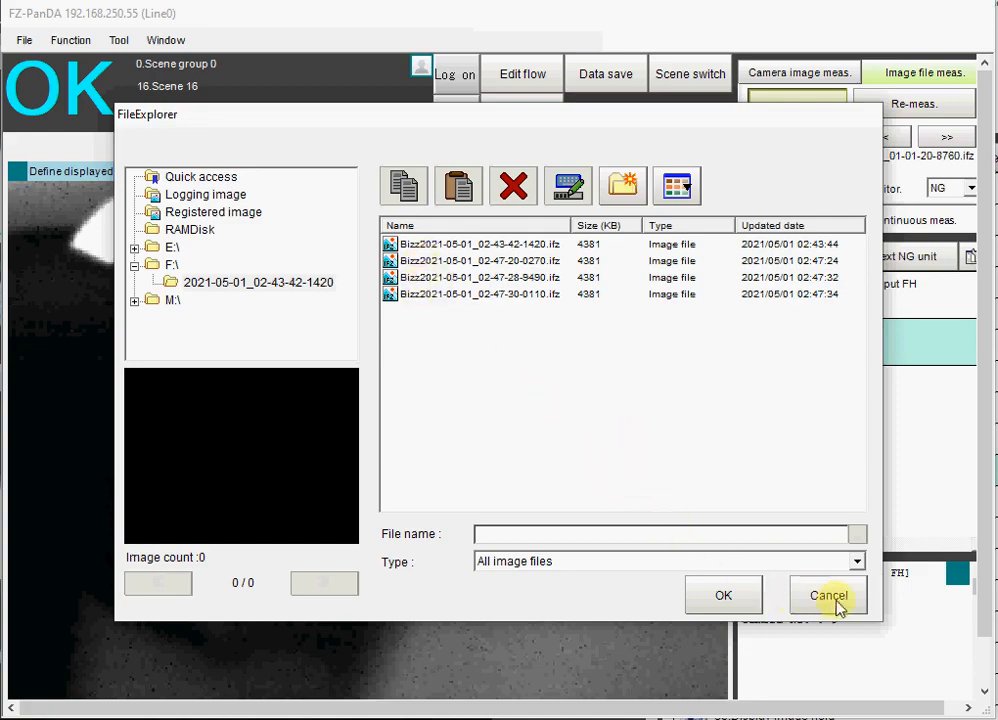
pyautogui.click(796, 604)
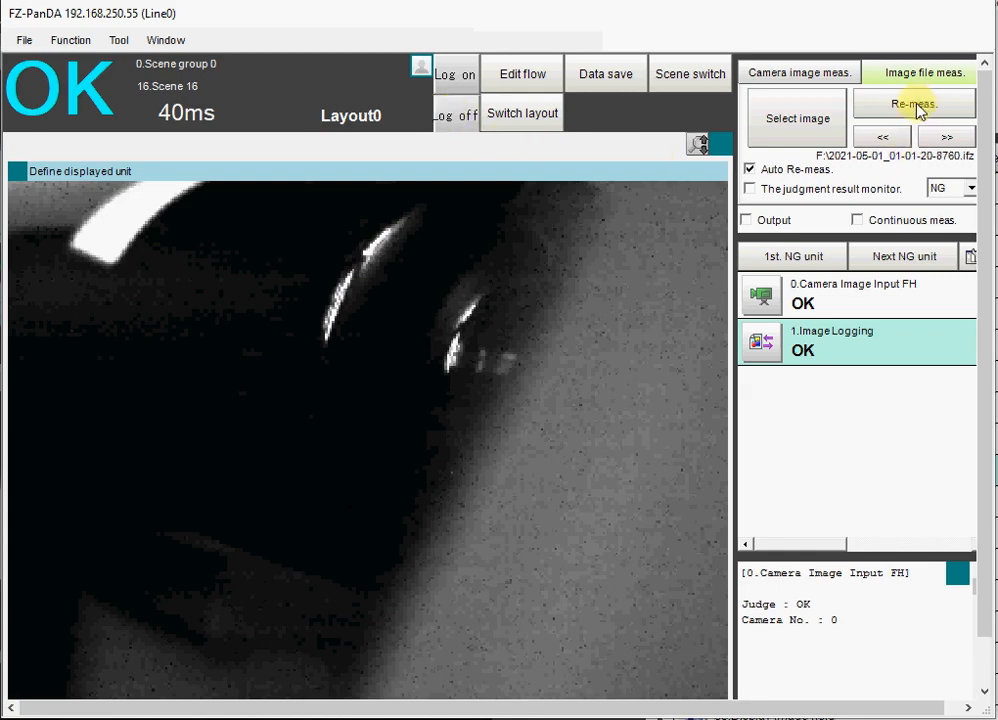
# - Measure with the camera once more, inspect the dated folder's image list again, and close the file browser without selecting an image
pyautogui.click(790, 72)
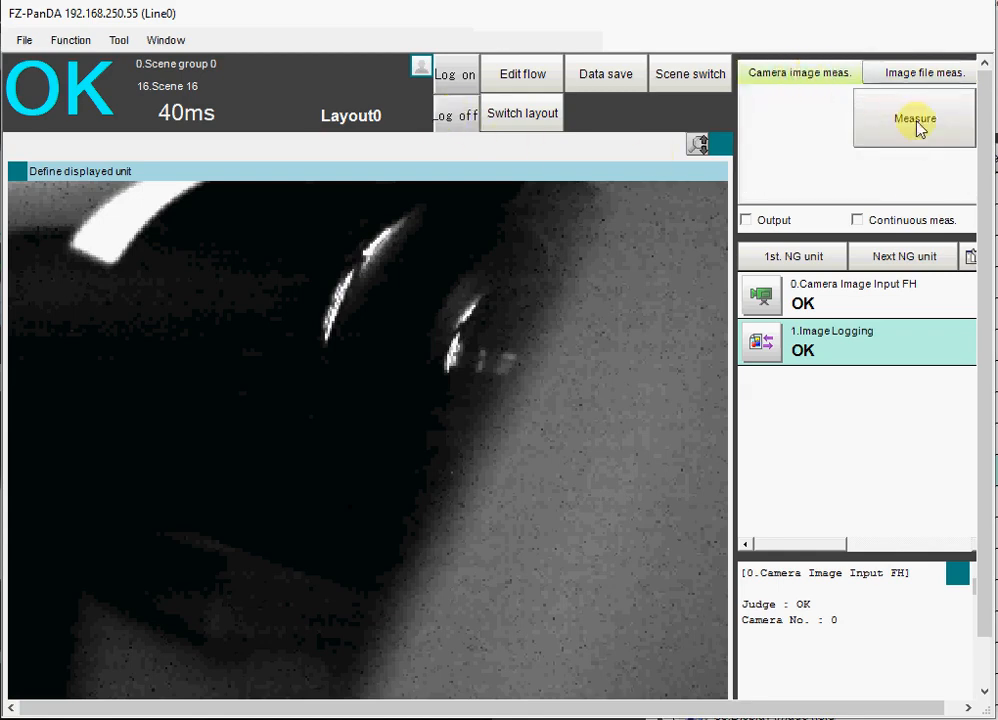
pyautogui.click(916, 125)
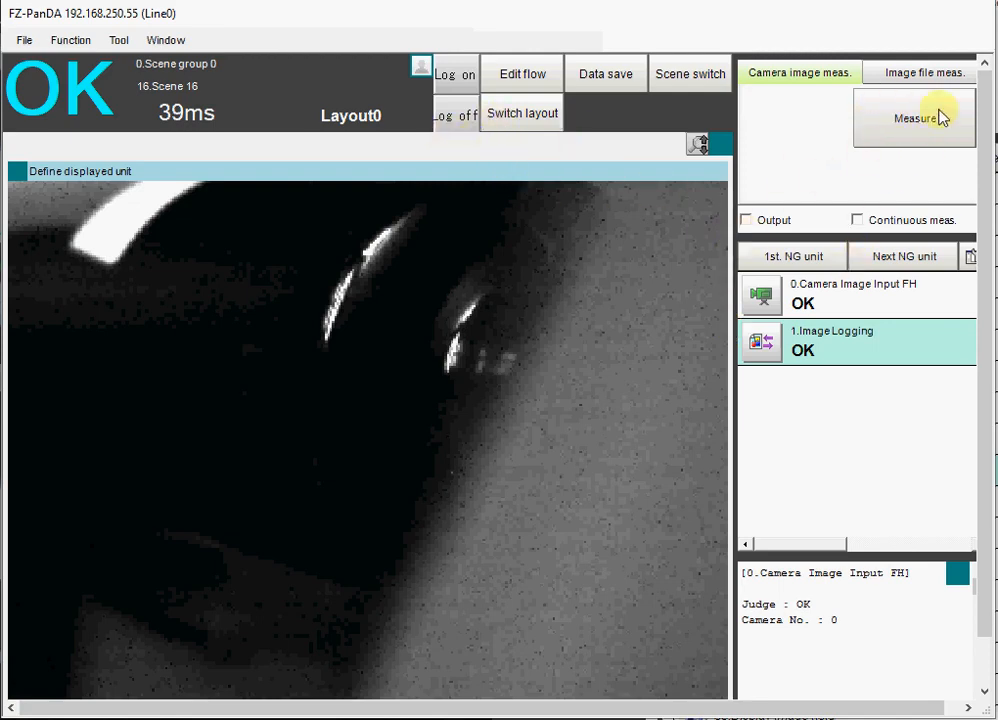
pyautogui.click(928, 74)
pyautogui.click(792, 122)
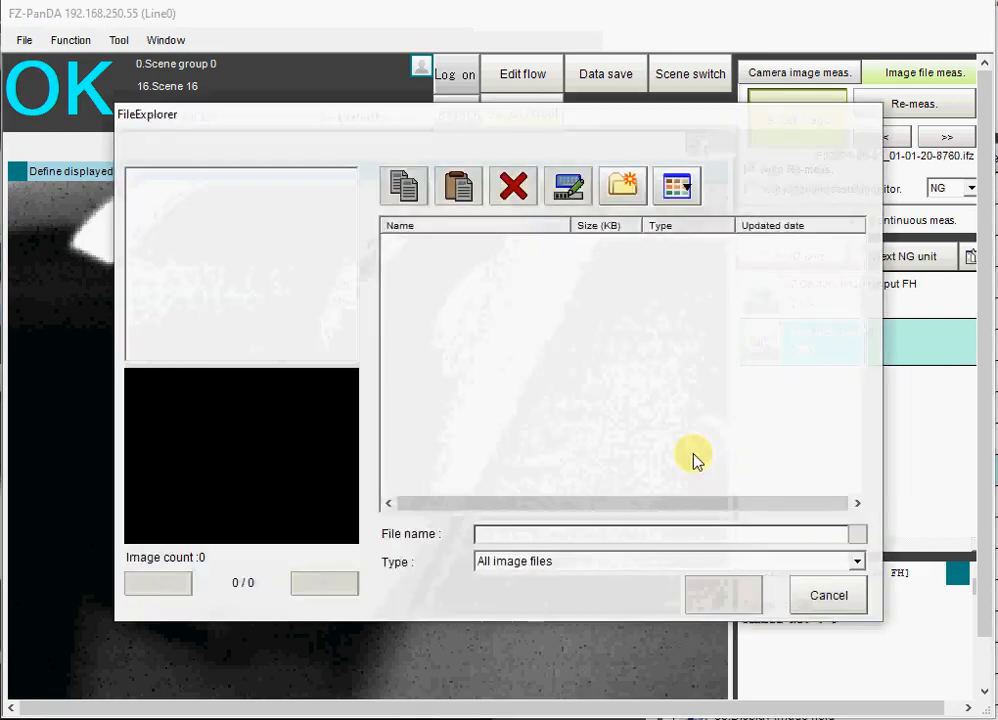
pyautogui.doubleClick(404, 246)
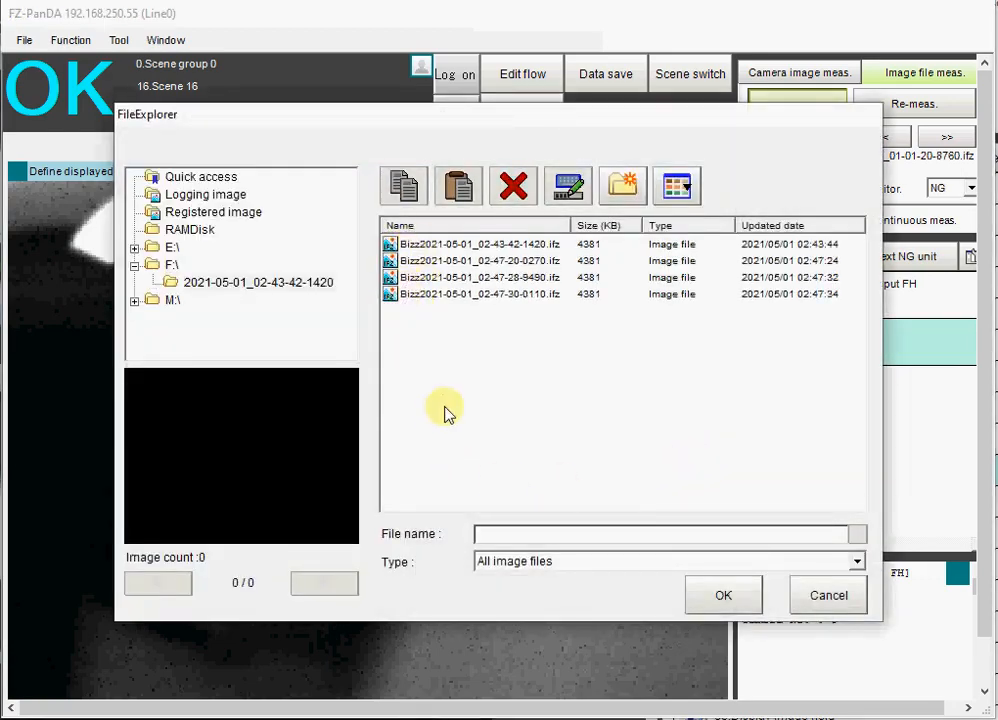
pyautogui.click(722, 595)
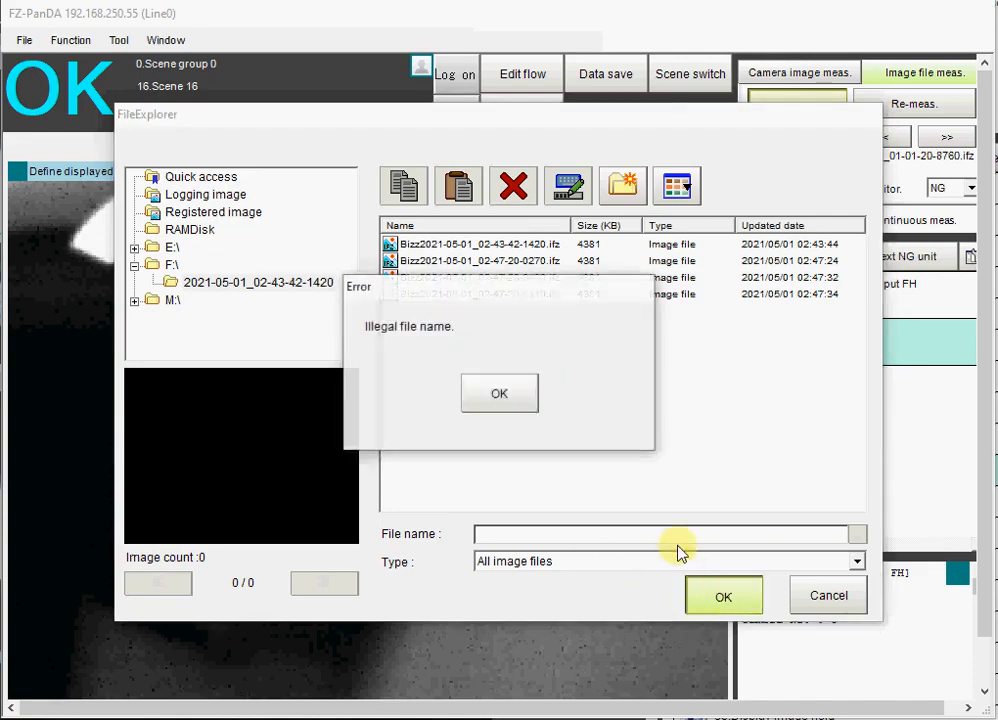
pyautogui.click(505, 405)
pyautogui.click(810, 598)
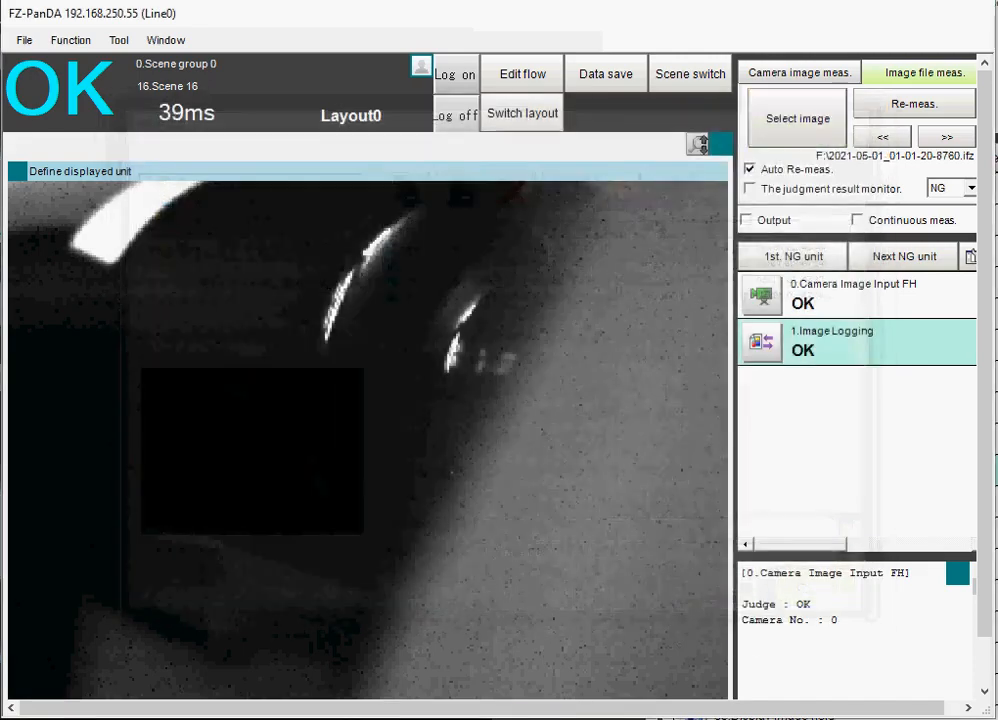